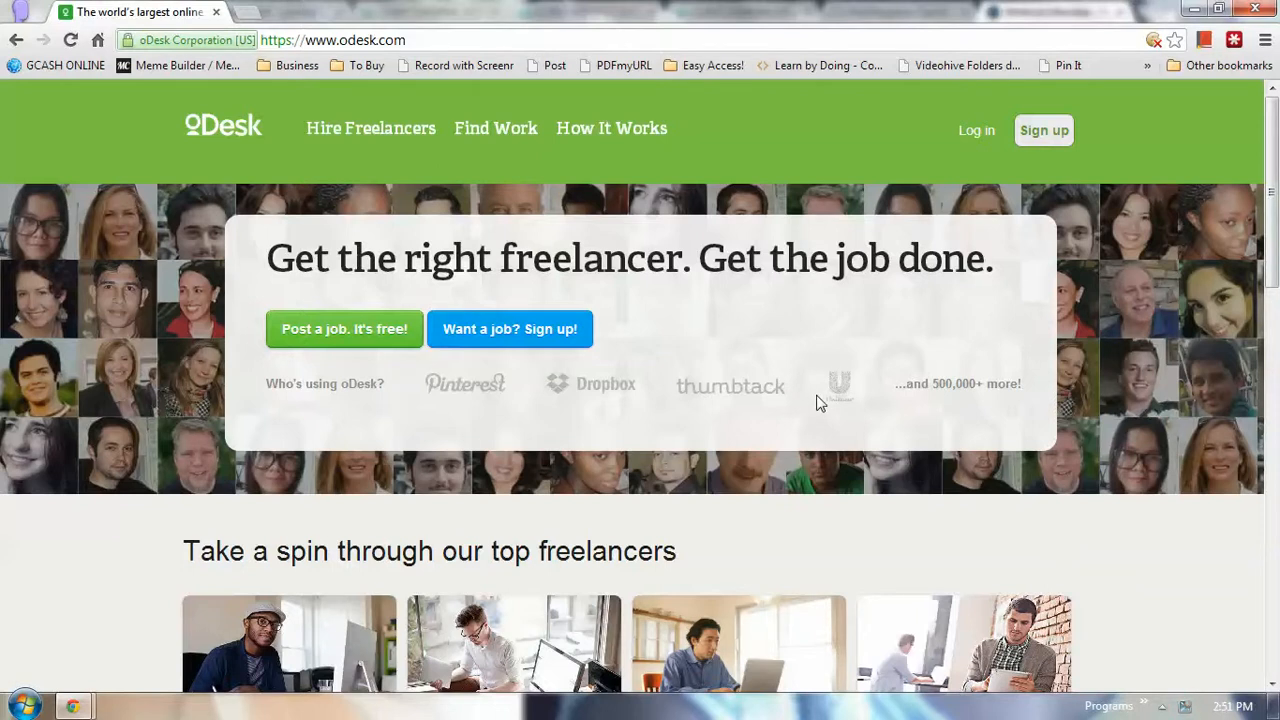
# Glance over the oDesk home page, then go to the Log in page at the top right
pyautogui.scroll(-1, 955, 396)
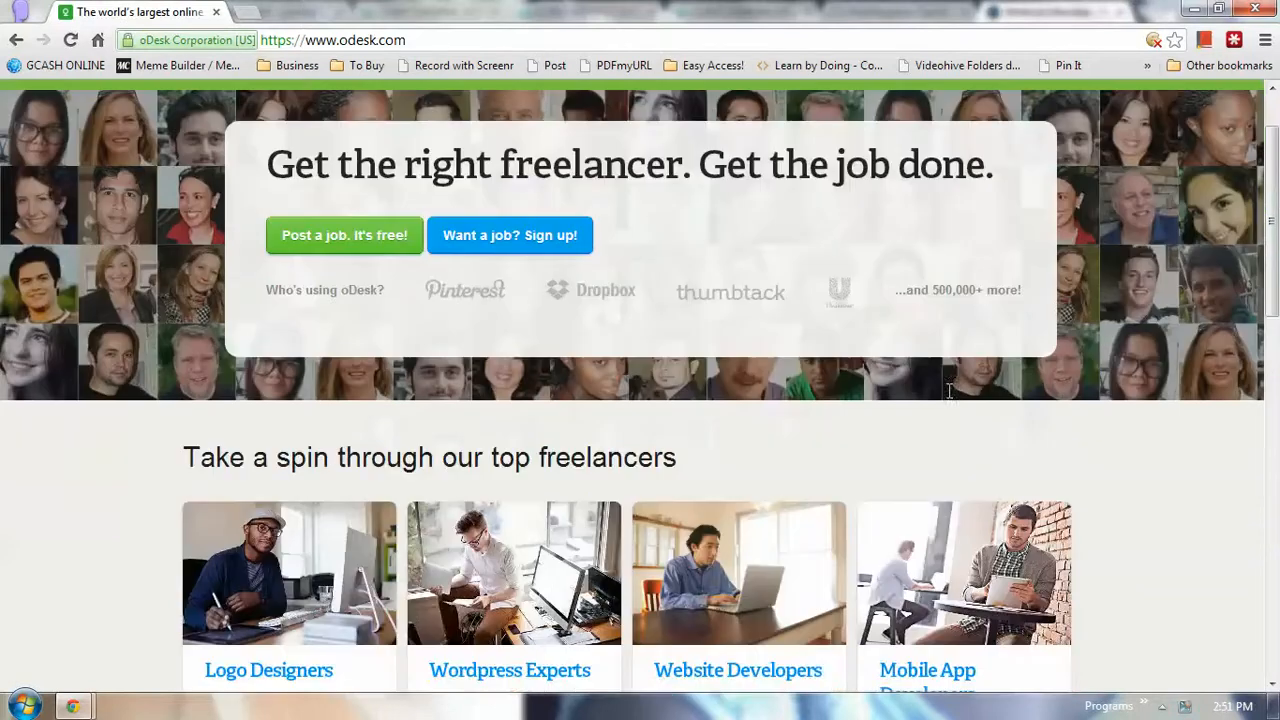
pyautogui.scroll(1, 945, 392)
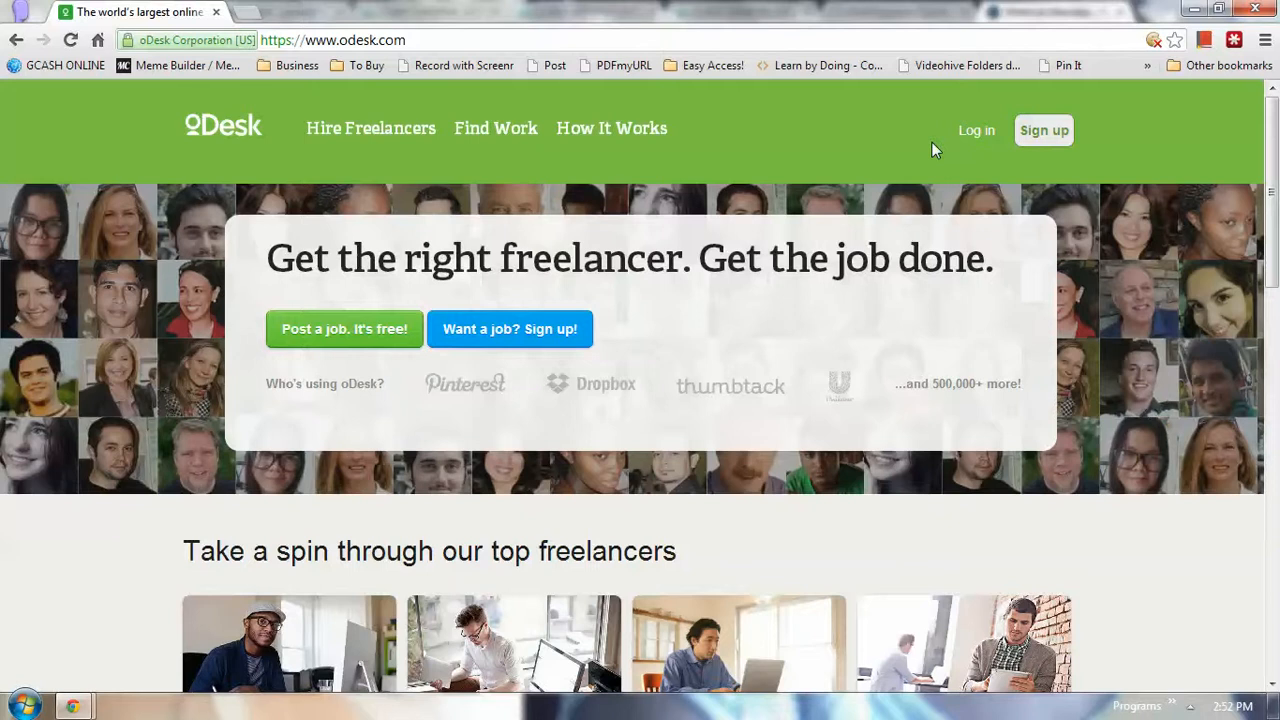
pyautogui.click(972, 130)
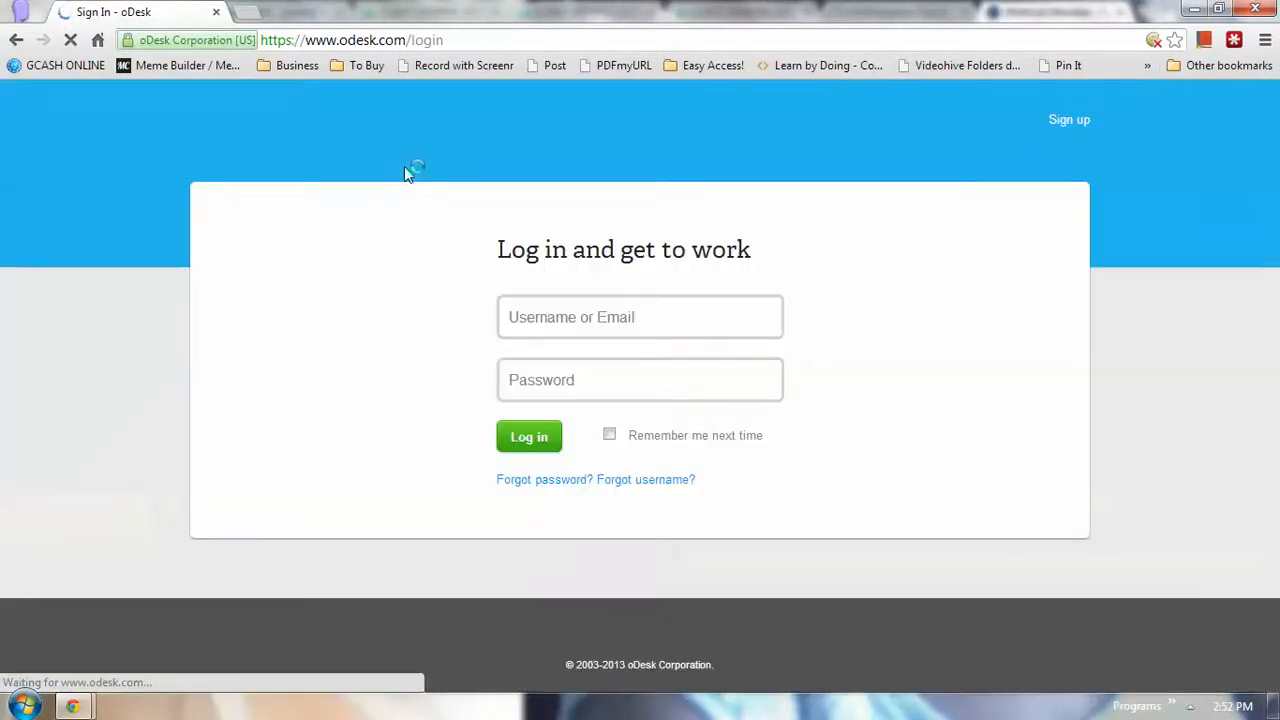
# Enter the account username, correcting a mistyped one, and the account password
pyautogui.click(568, 314)
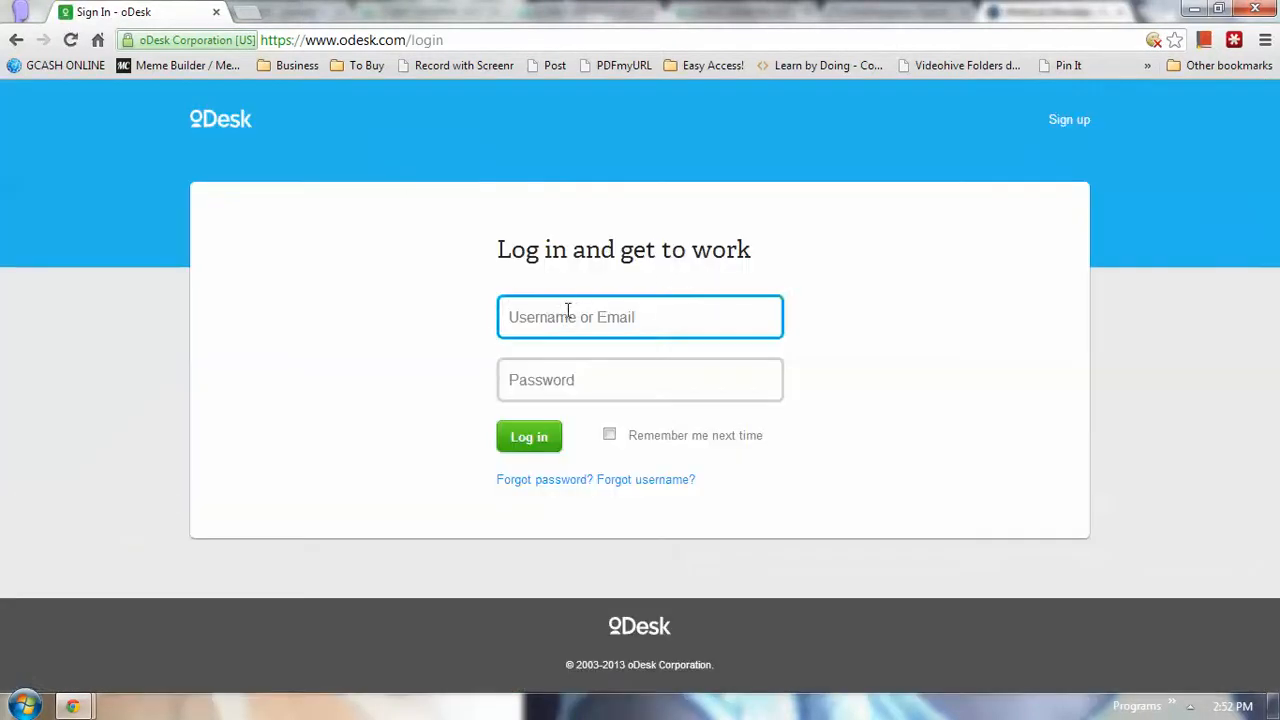
pyautogui.write('joraliekeihih')
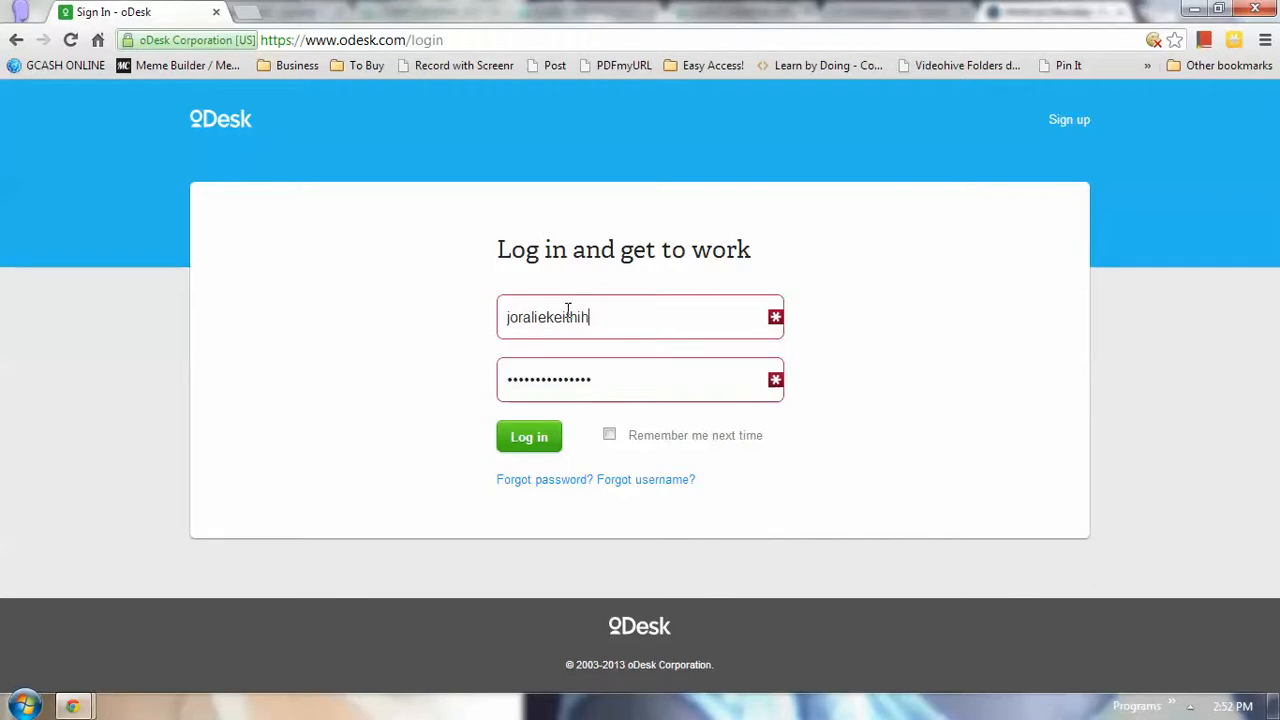
pyautogui.doubleClick(568, 314)
pyautogui.press('Tab')
pyautogui.hotkey('ctrl', 'a')
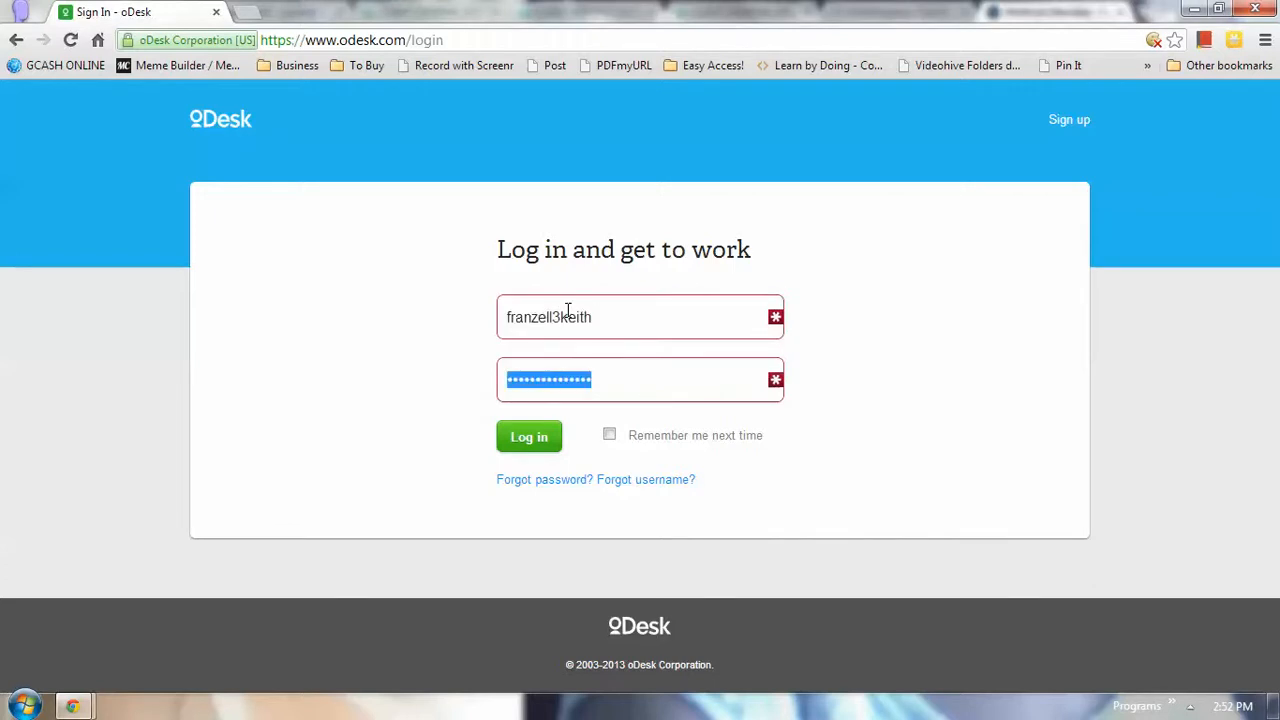
pyautogui.write('••••••••••••')
# Turn on Remember me, submit the login, and dismiss the password-saving prompt
pyautogui.press('Tab')
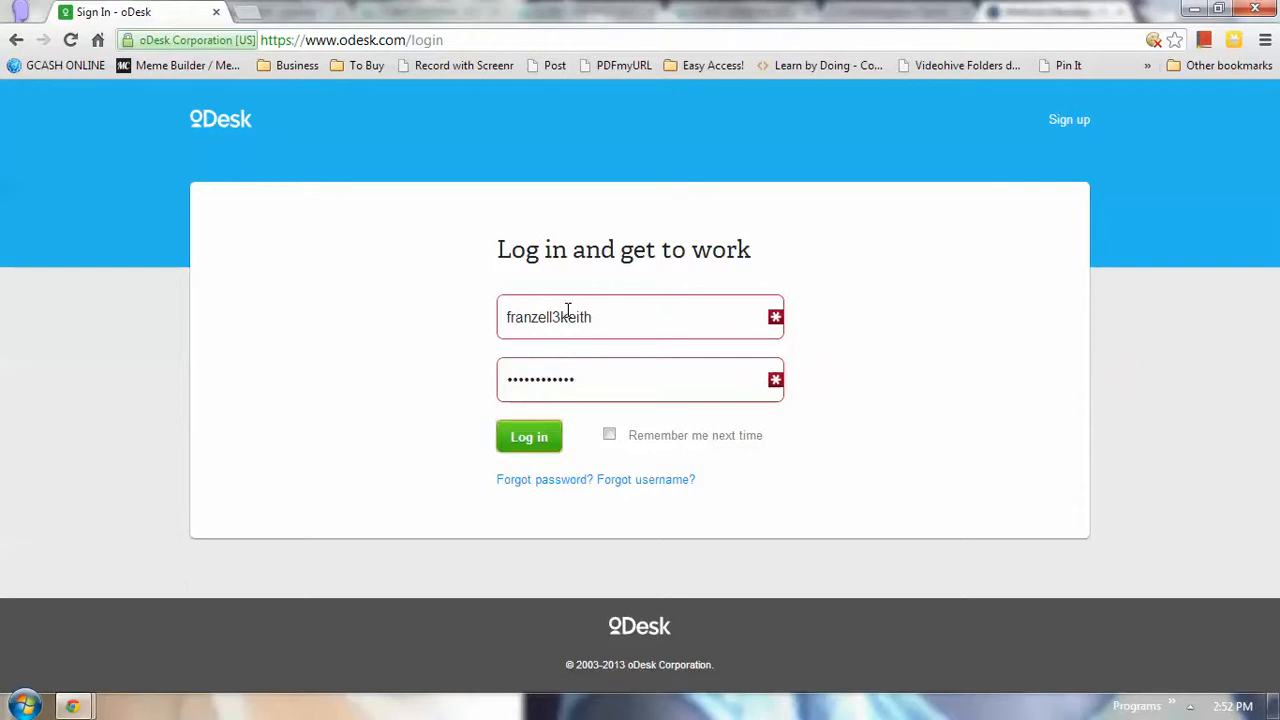
pyautogui.press('Tab')
pyautogui.press('space')
pyautogui.hotkey('shift', 'Tab')
pyautogui.press('Return')
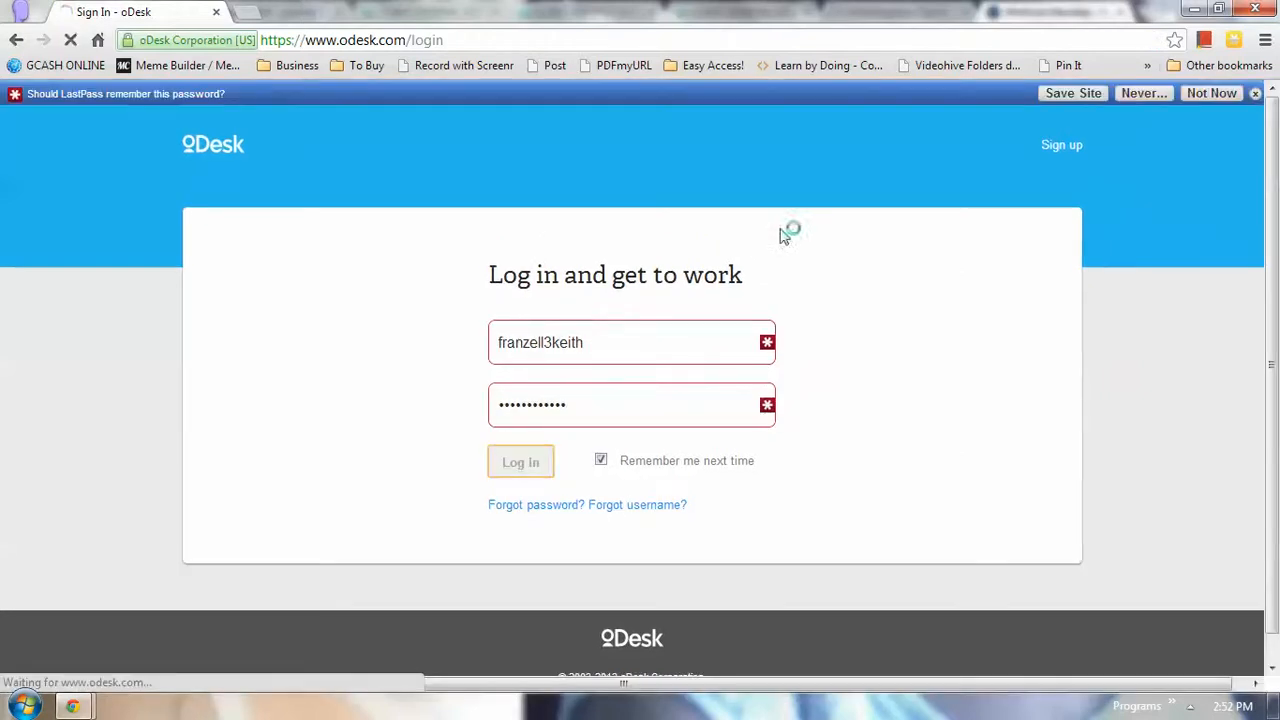
pyautogui.click(1256, 93)
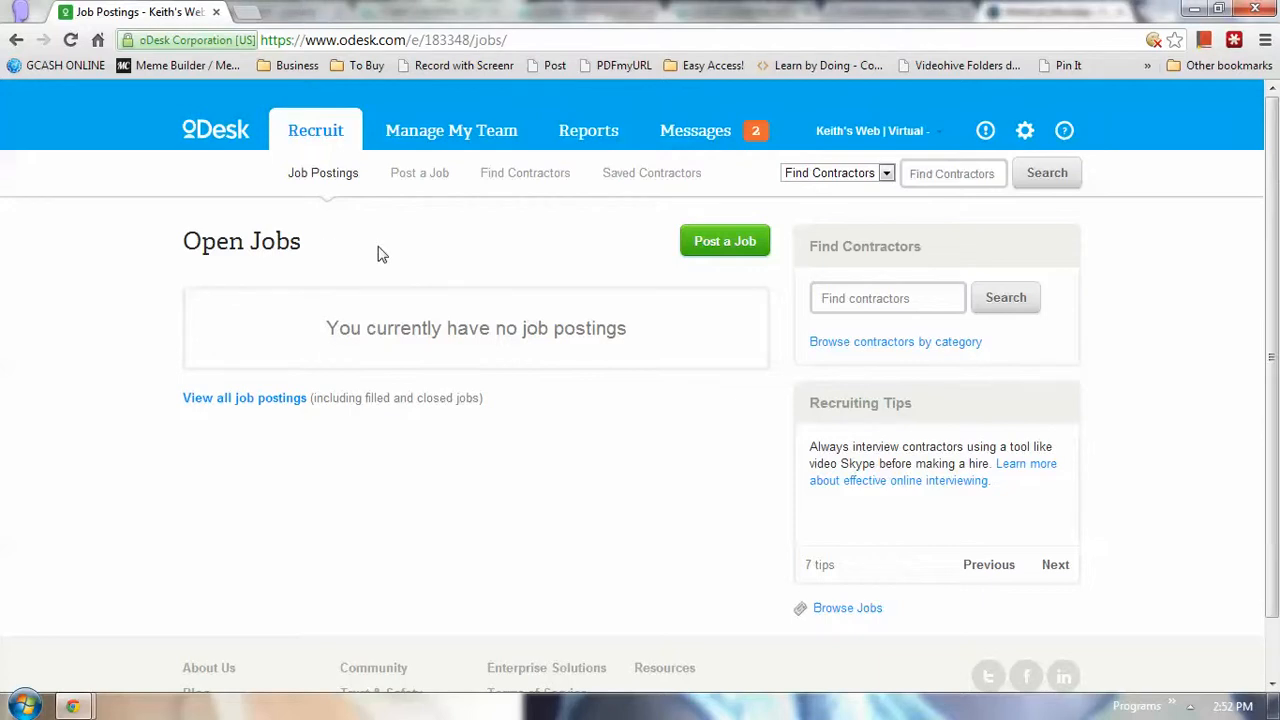
pyautogui.click(933, 136)
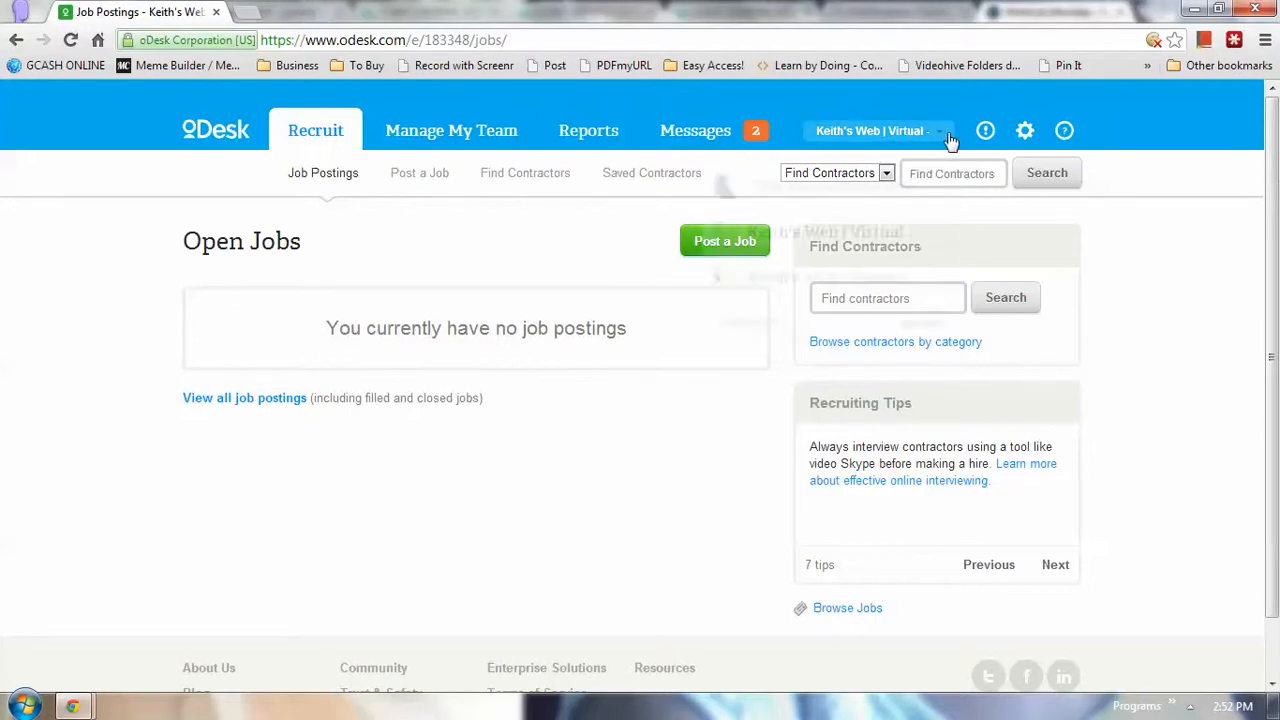
pyautogui.click(480, 256)
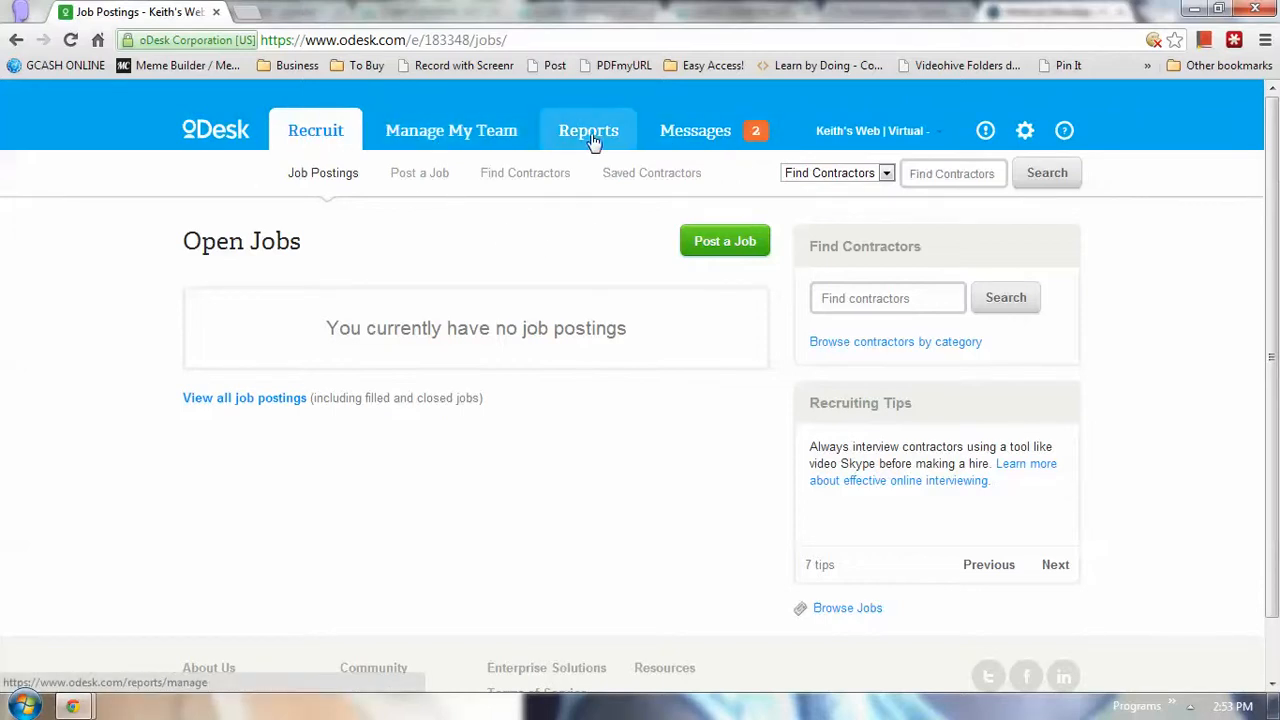
pyautogui.click(920, 138)
# Switch to the personal contractor account, open Find Jobs, and bring up the quota Why? link's menu
pyautogui.click(822, 186)
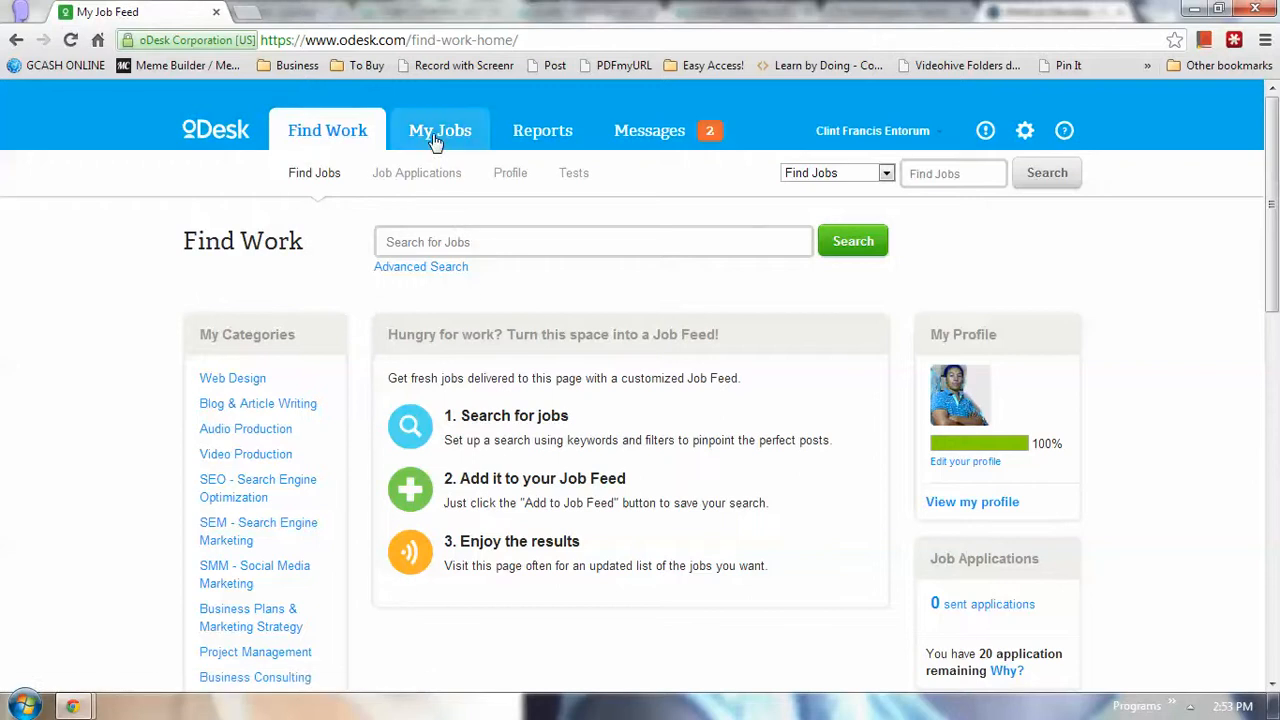
pyautogui.click(437, 140)
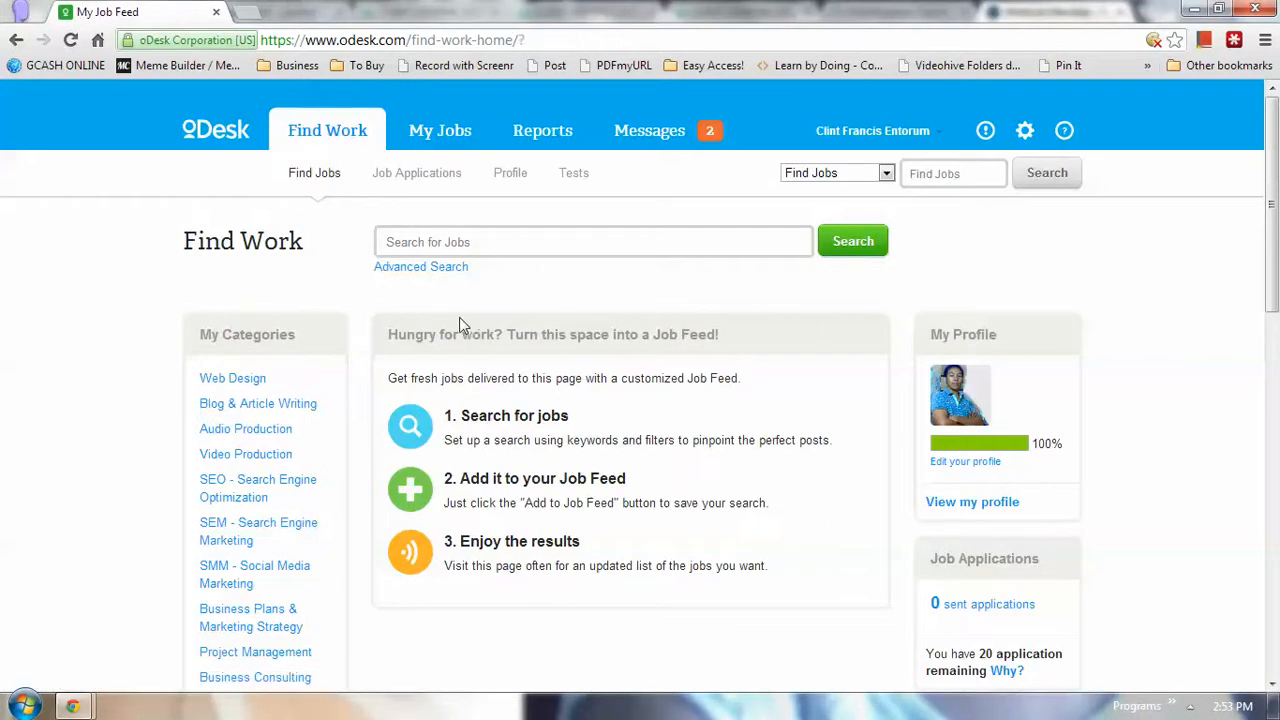
pyautogui.scroll(-2, 934, 543)
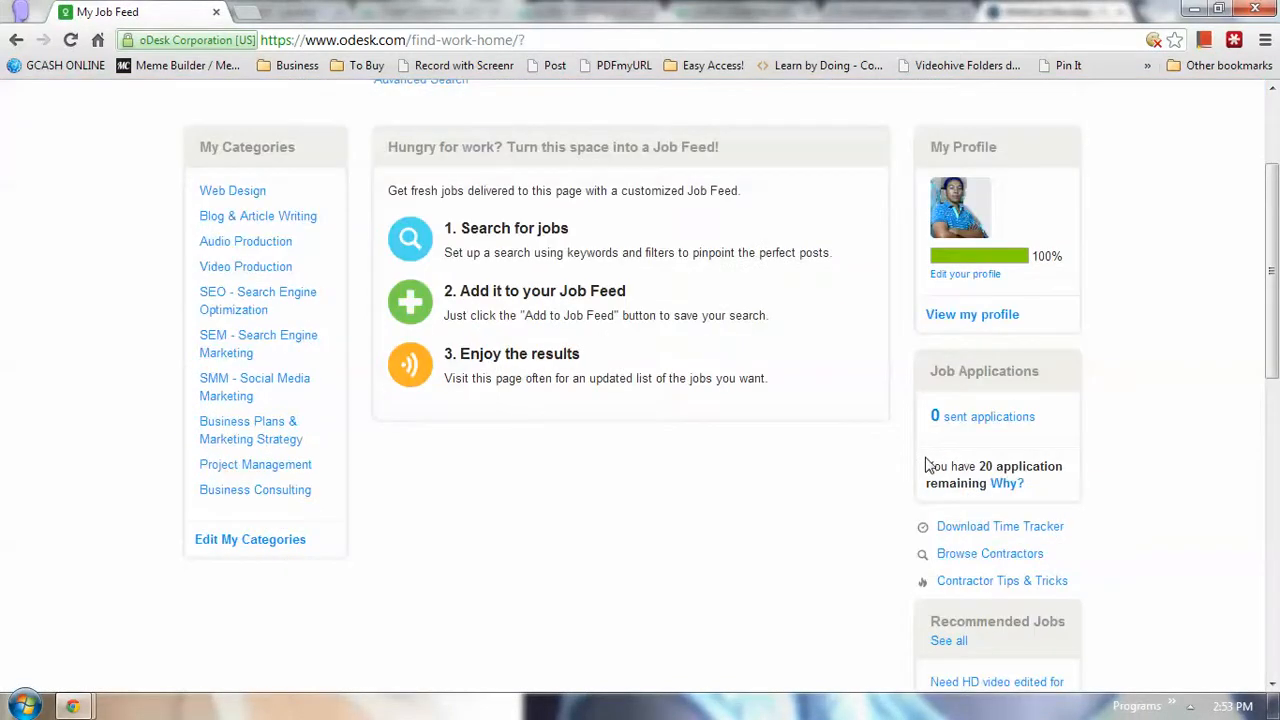
pyautogui.moveTo(927, 466); pyautogui.dragTo(1043, 490)
pyautogui.click(800, 513)
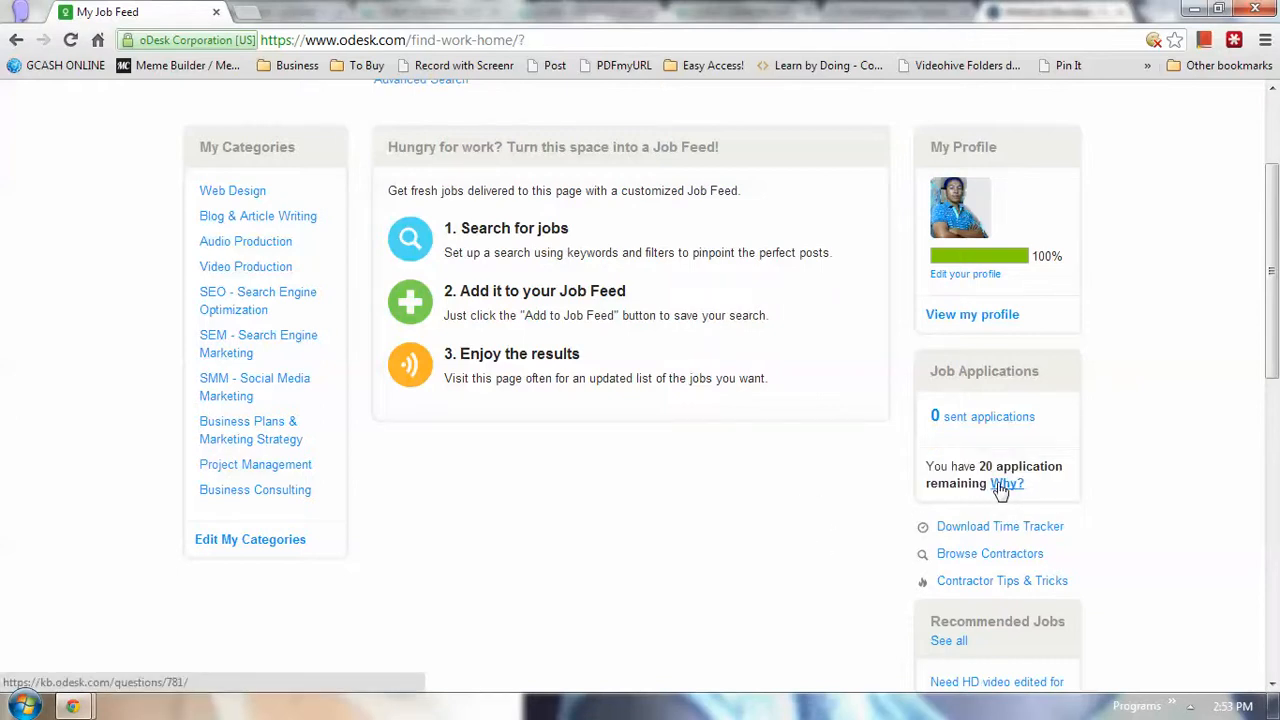
pyautogui.scroll(3, 530, 530)
pyautogui.scroll(-2, 960, 636)
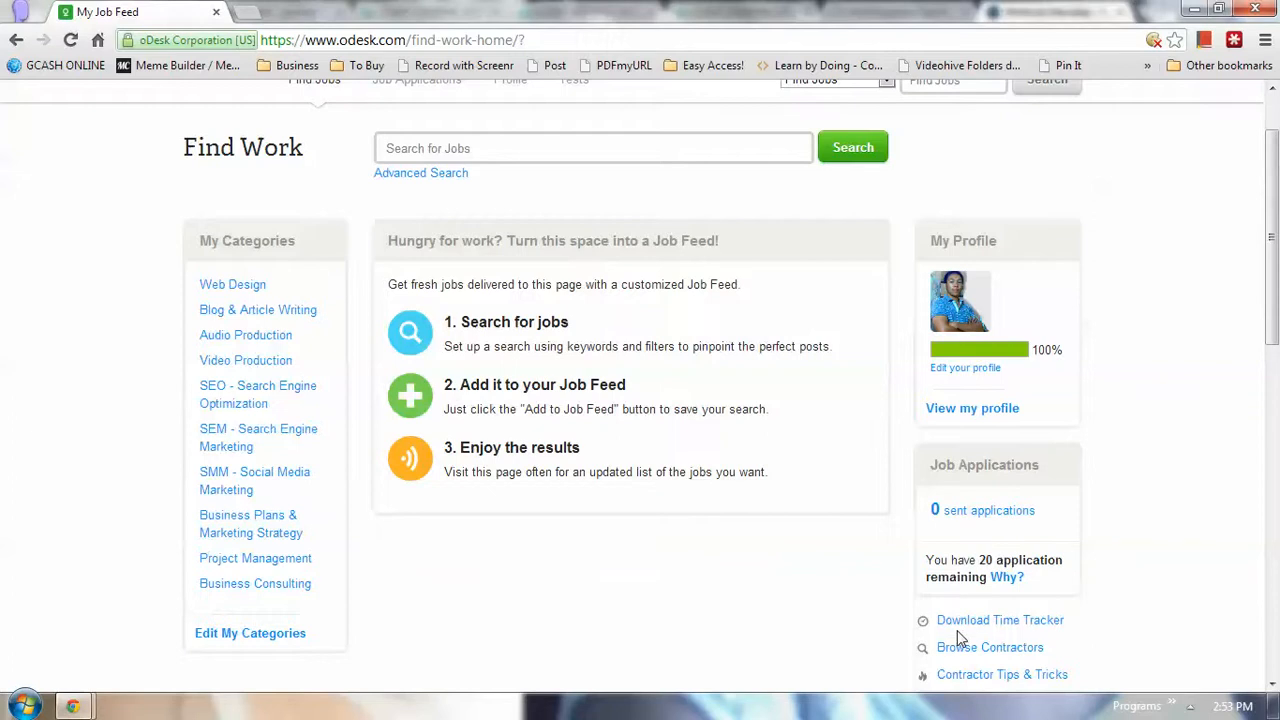
pyautogui.rightClick(1006, 578)
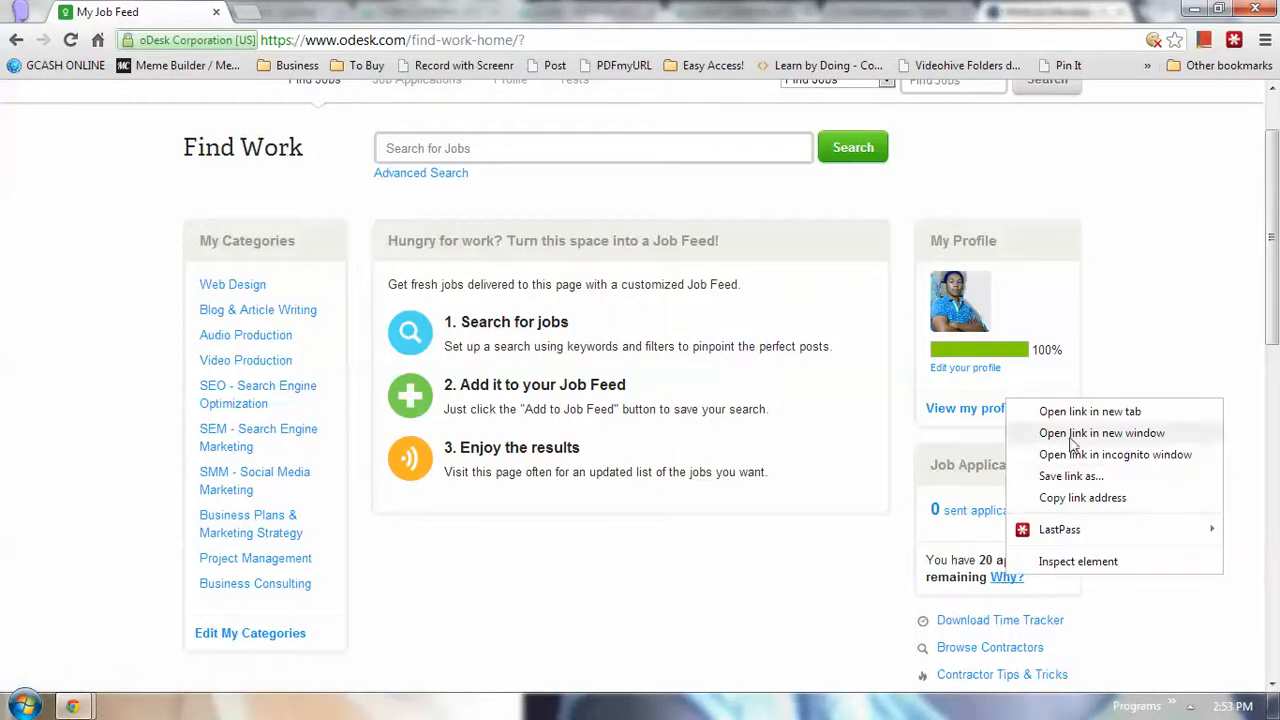
# Open the quota Why? link in a new tab and view the help article
pyautogui.click(1065, 409)
pyautogui.click(312, 13)
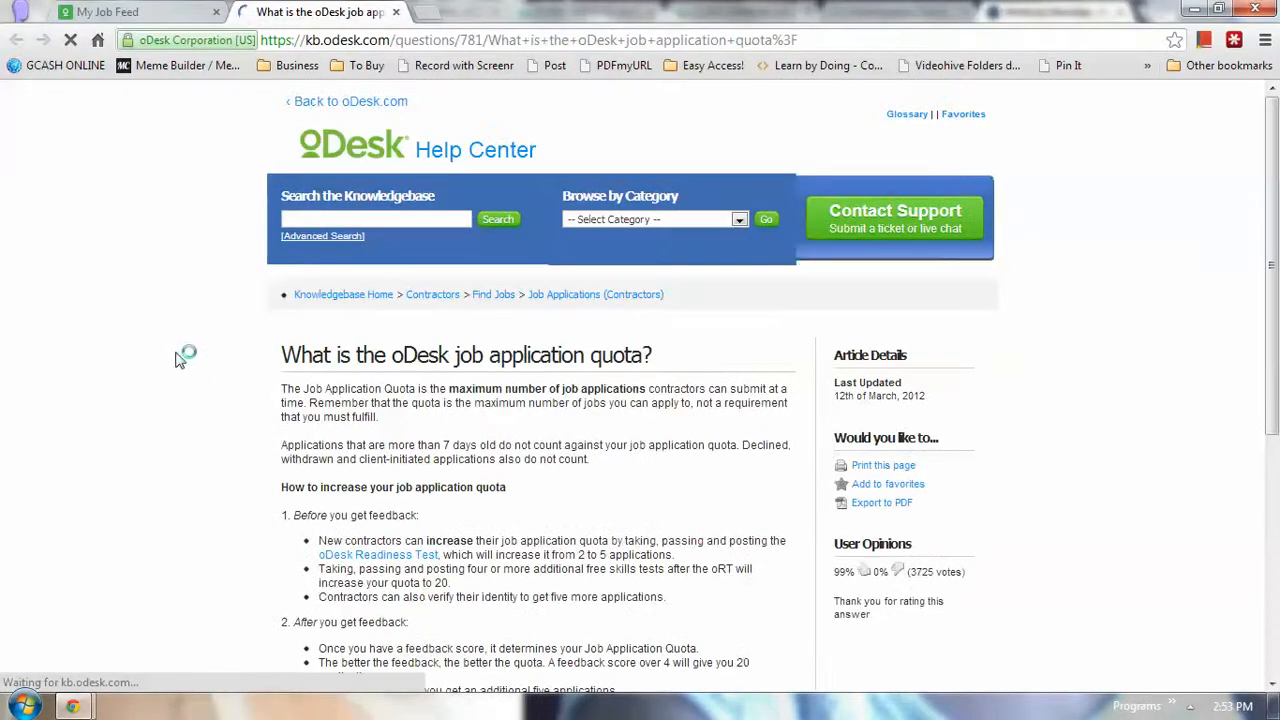
pyautogui.scroll(-1, 178, 360)
pyautogui.moveTo(274, 262); pyautogui.dragTo(541, 258)
pyautogui.click(414, 365)
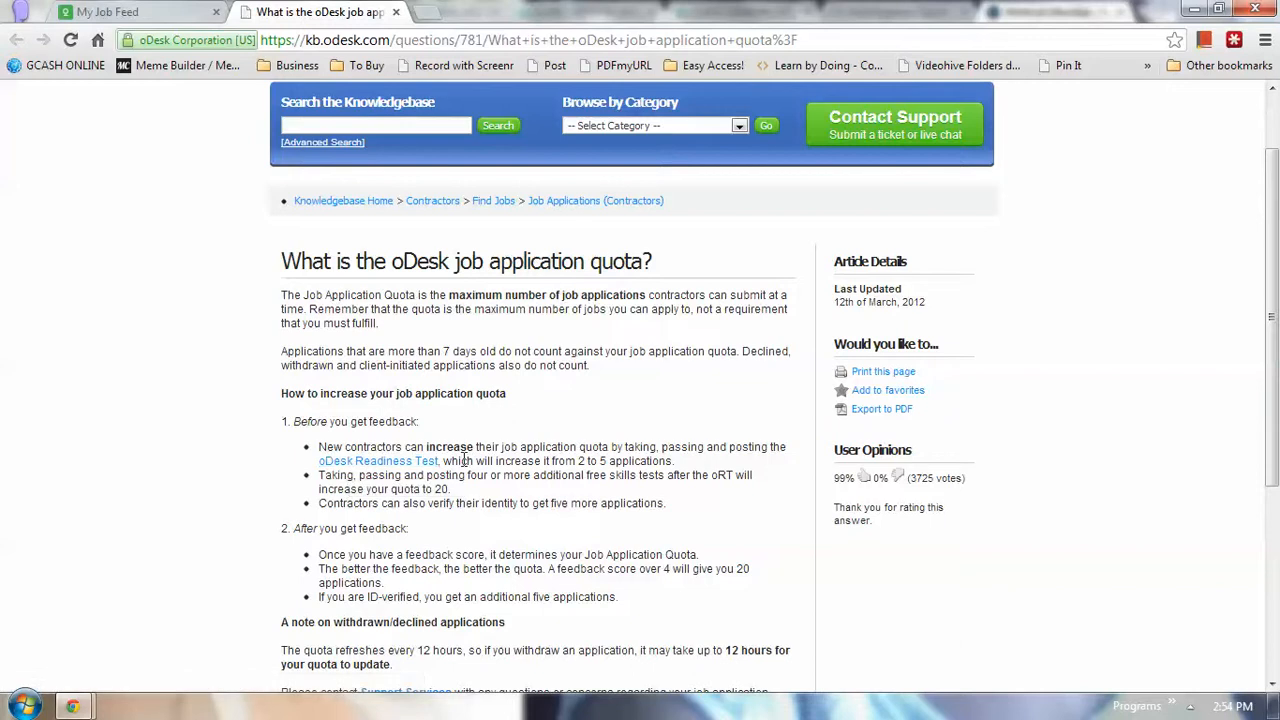
# Note the sentence about raising the quota from 2 to 5, then return to Find Work
pyautogui.moveTo(460, 462); pyautogui.dragTo(607, 462)
pyautogui.click(546, 471)
pyautogui.moveTo(576, 462); pyautogui.dragTo(598, 462)
pyautogui.click(483, 504)
pyautogui.click(160, 12)
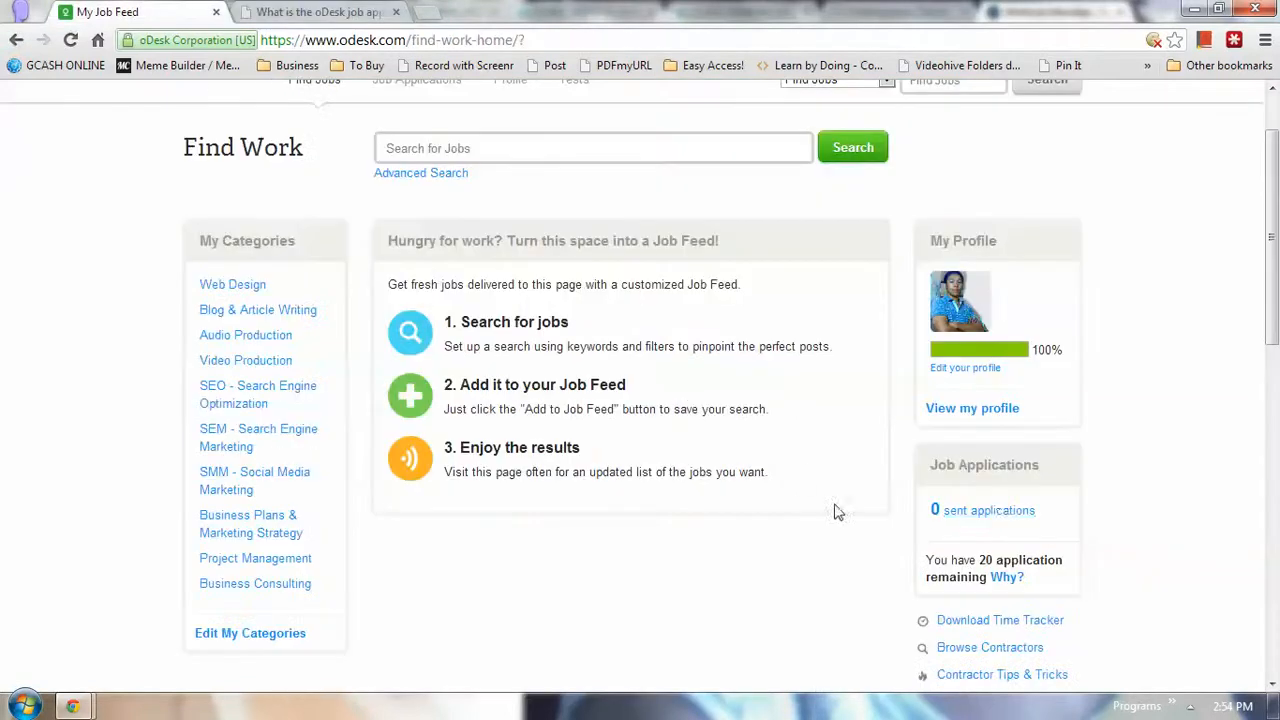
# Check the 20 applications remaining, reread the quota article in the second tab, then return
pyautogui.moveTo(940, 560); pyautogui.dragTo(995, 580)
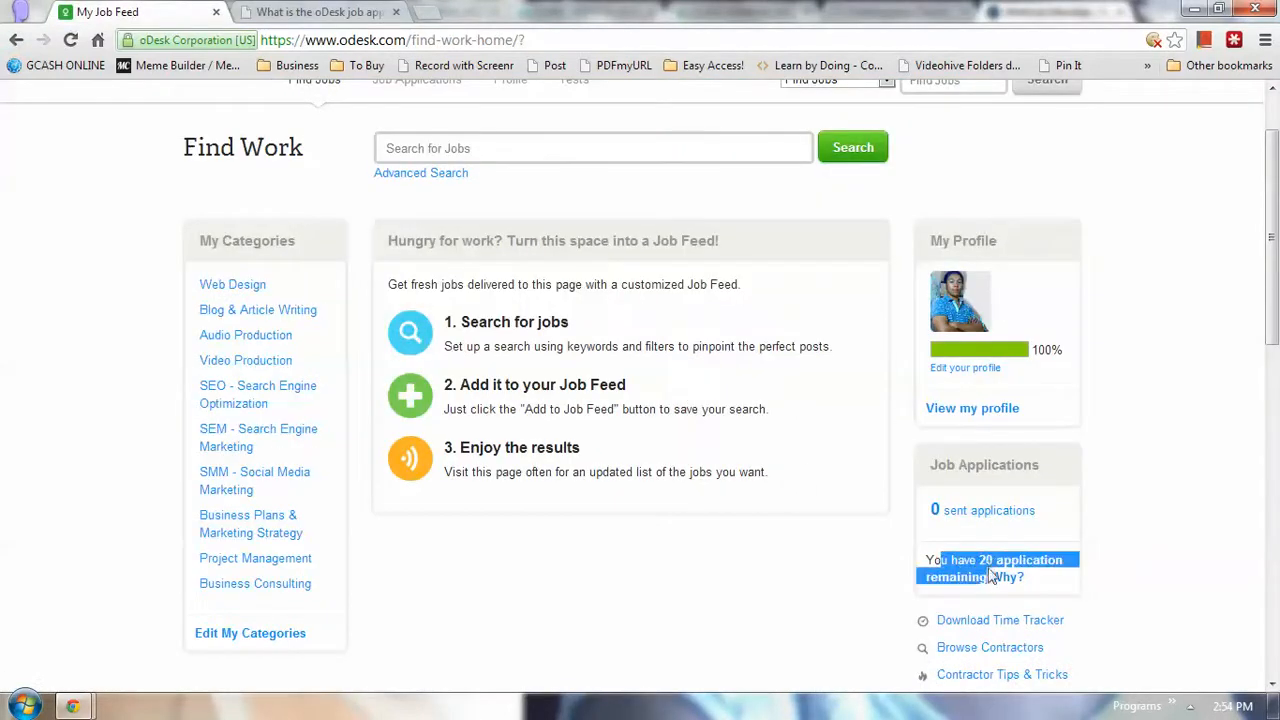
pyautogui.click(1092, 560)
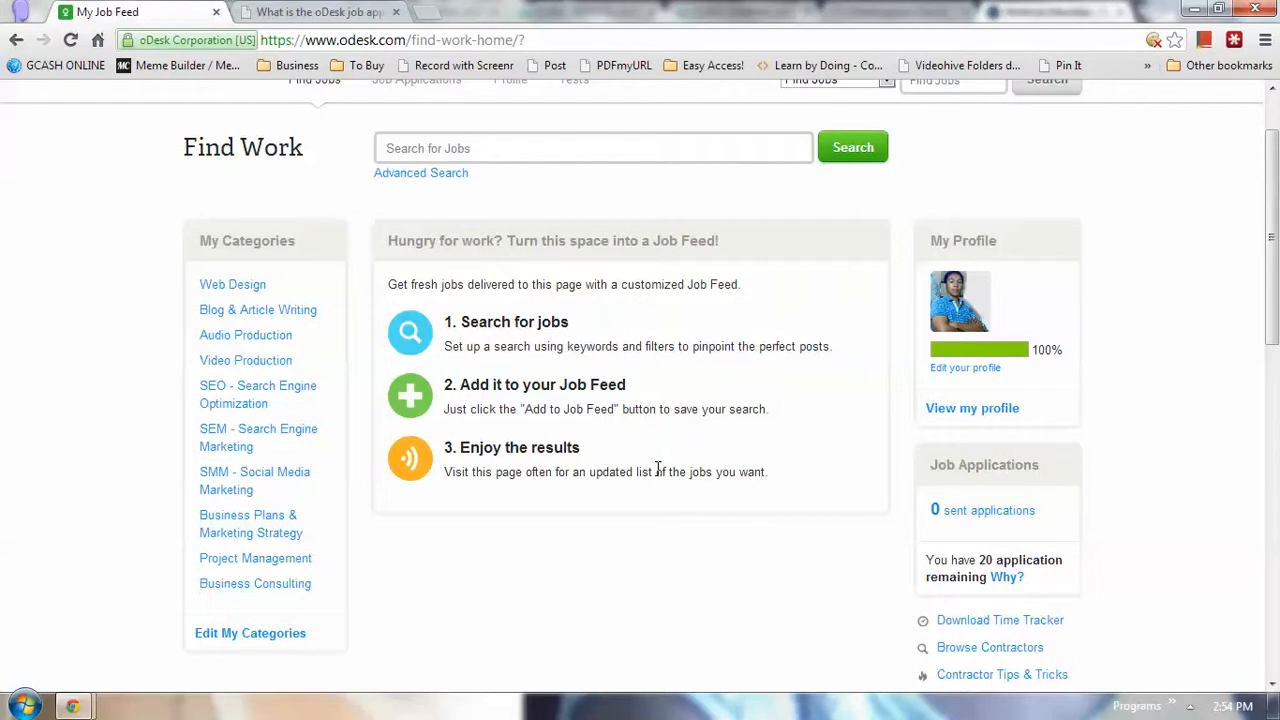
pyautogui.click(316, 10)
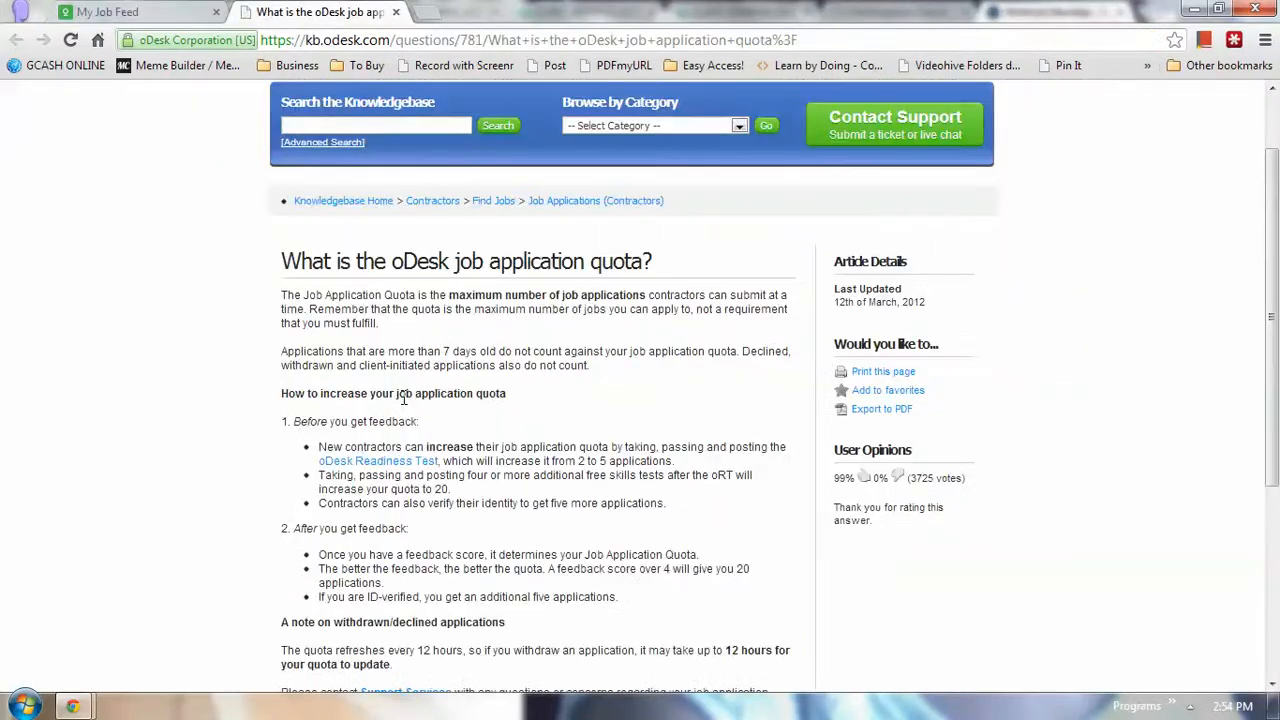
pyautogui.scroll(-4, 404, 400)
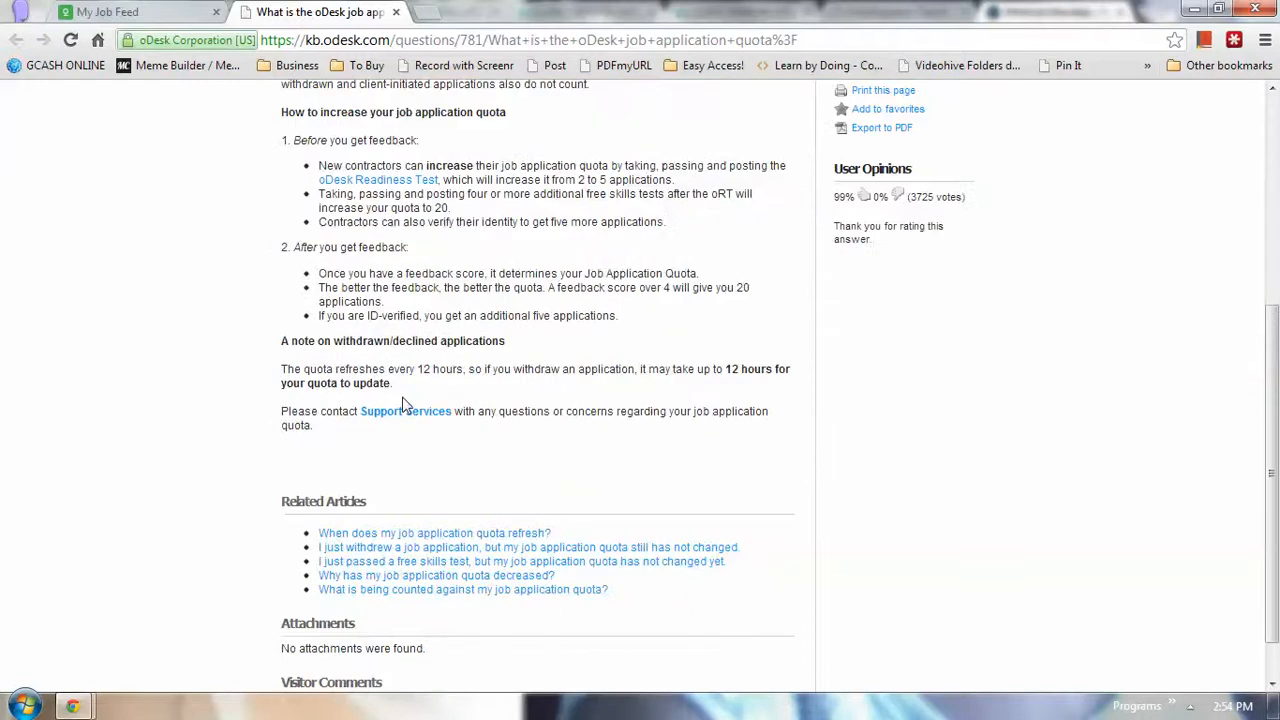
pyautogui.scroll(4, 408, 470)
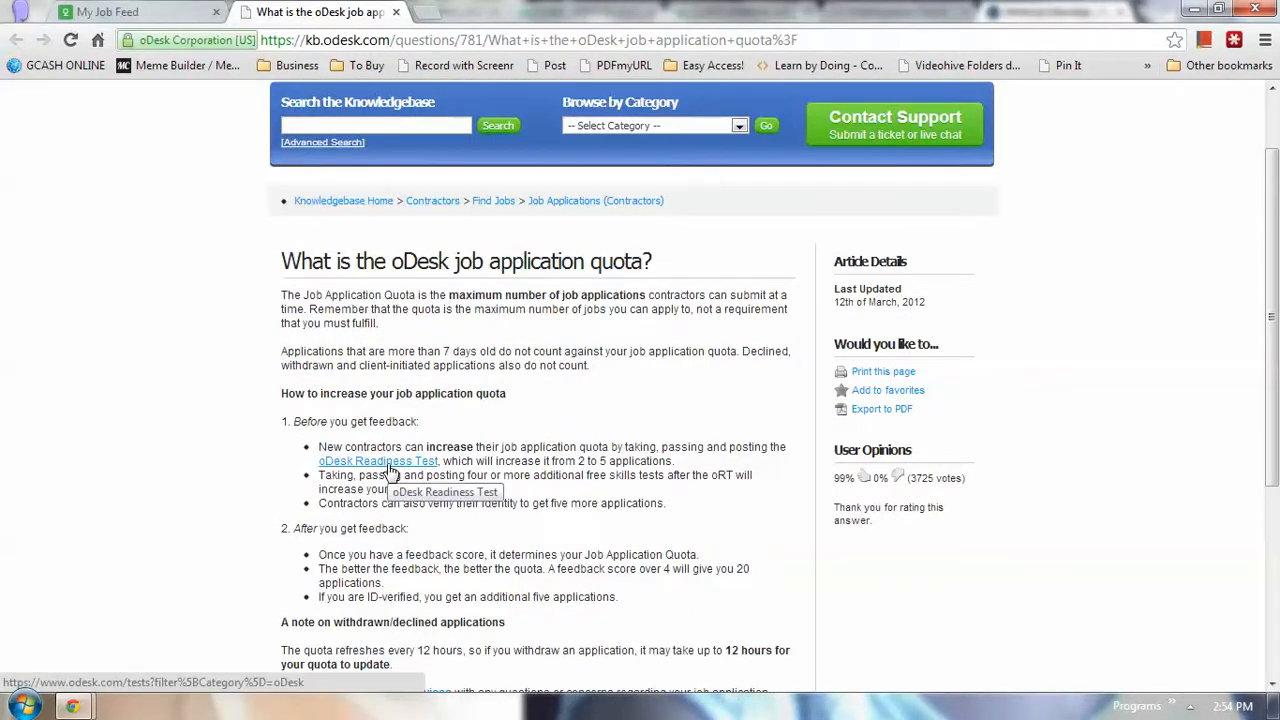
pyautogui.click(166, 13)
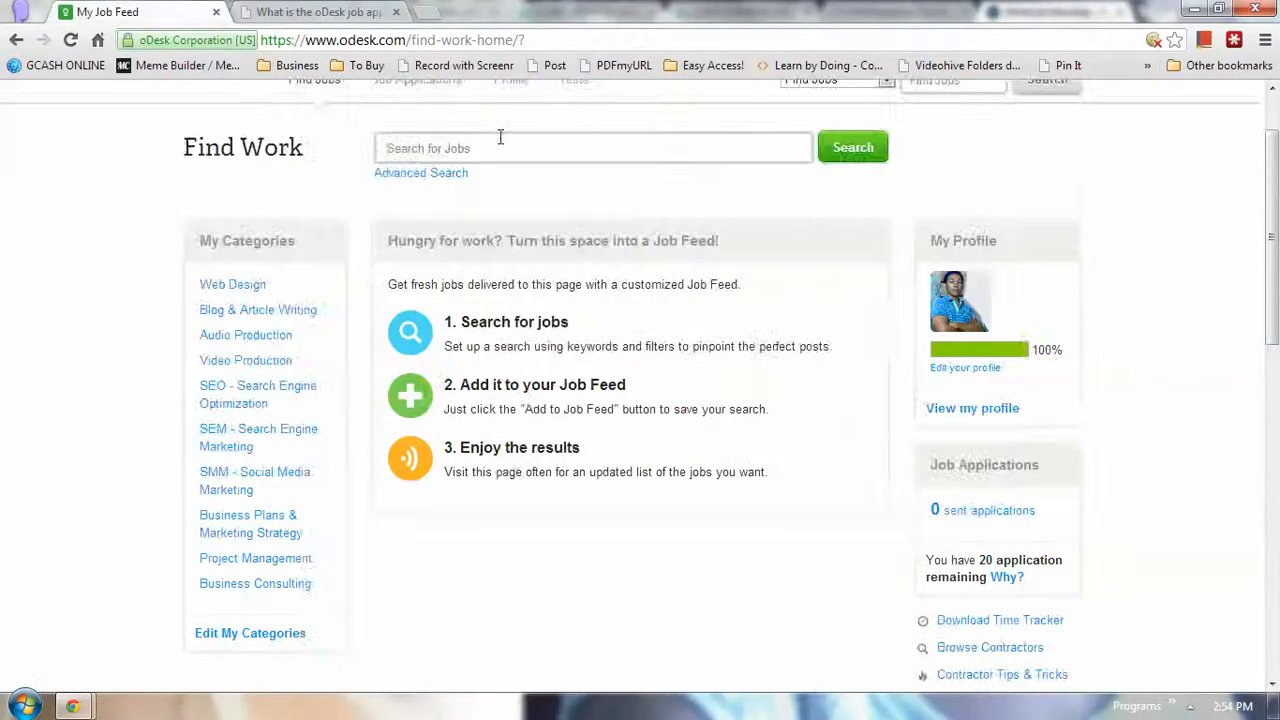
pyautogui.scroll(-2, 1223, 374)
pyautogui.moveTo(928, 372); pyautogui.dragTo(994, 372)
pyautogui.click(980, 368)
pyautogui.click(984, 372)
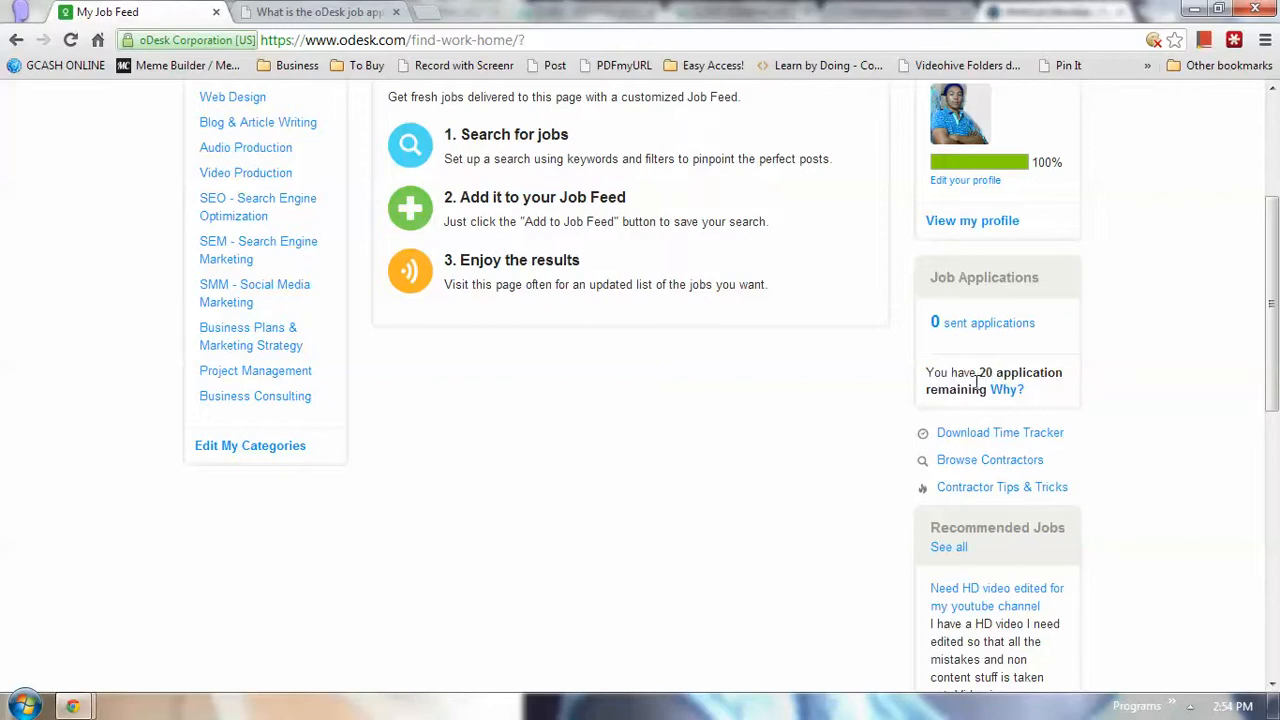
pyautogui.doubleClick(985, 372)
pyautogui.click(770, 413)
pyautogui.scroll(3, 756, 460)
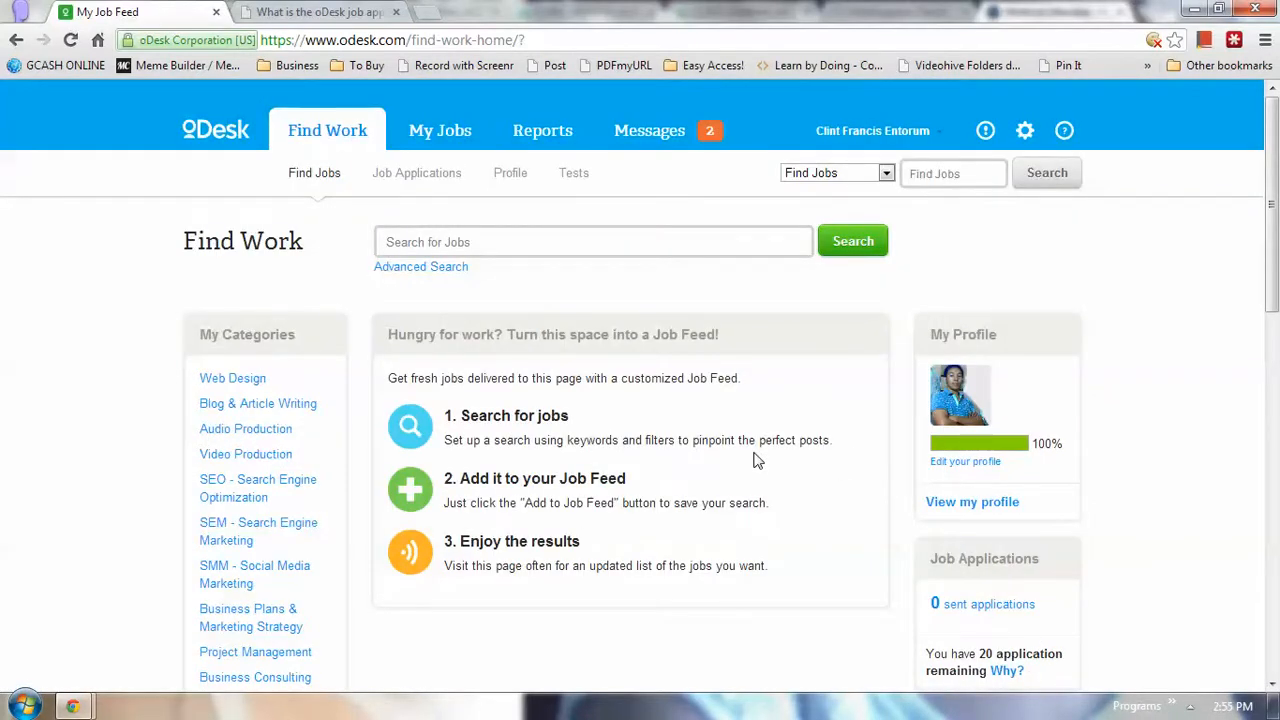
pyautogui.scroll(-1, 756, 460)
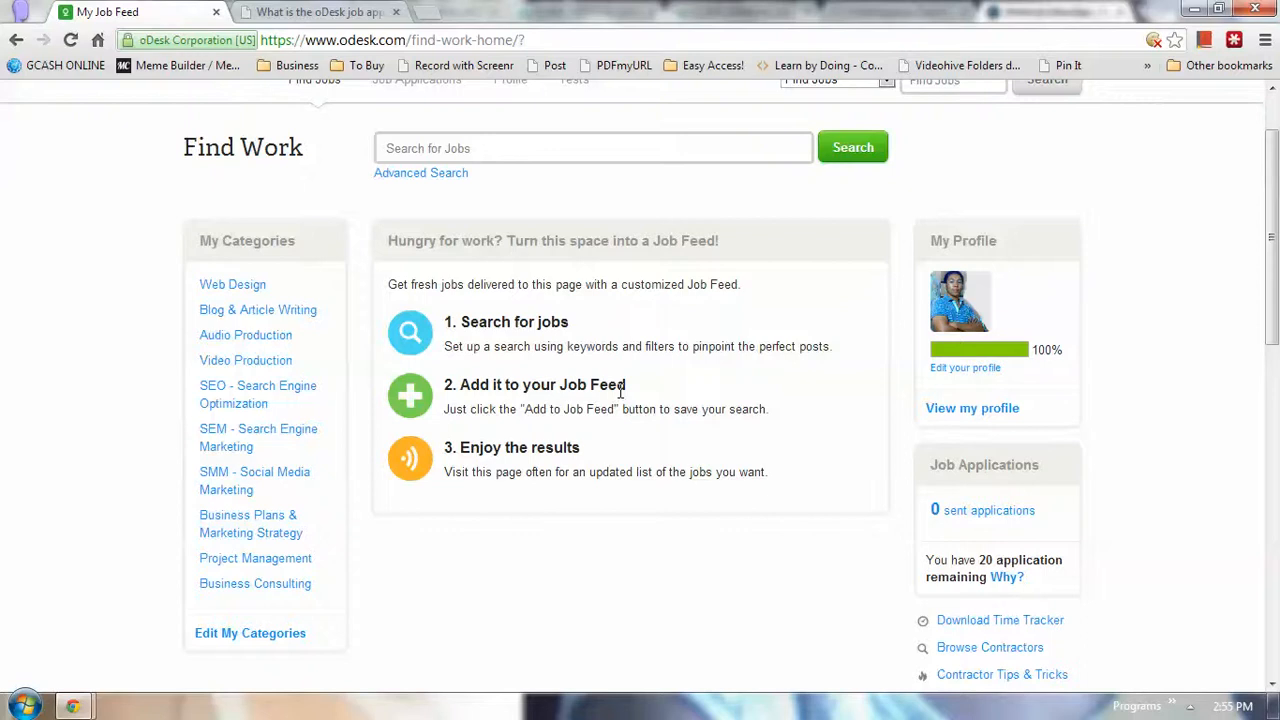
pyautogui.scroll(2, 620, 392)
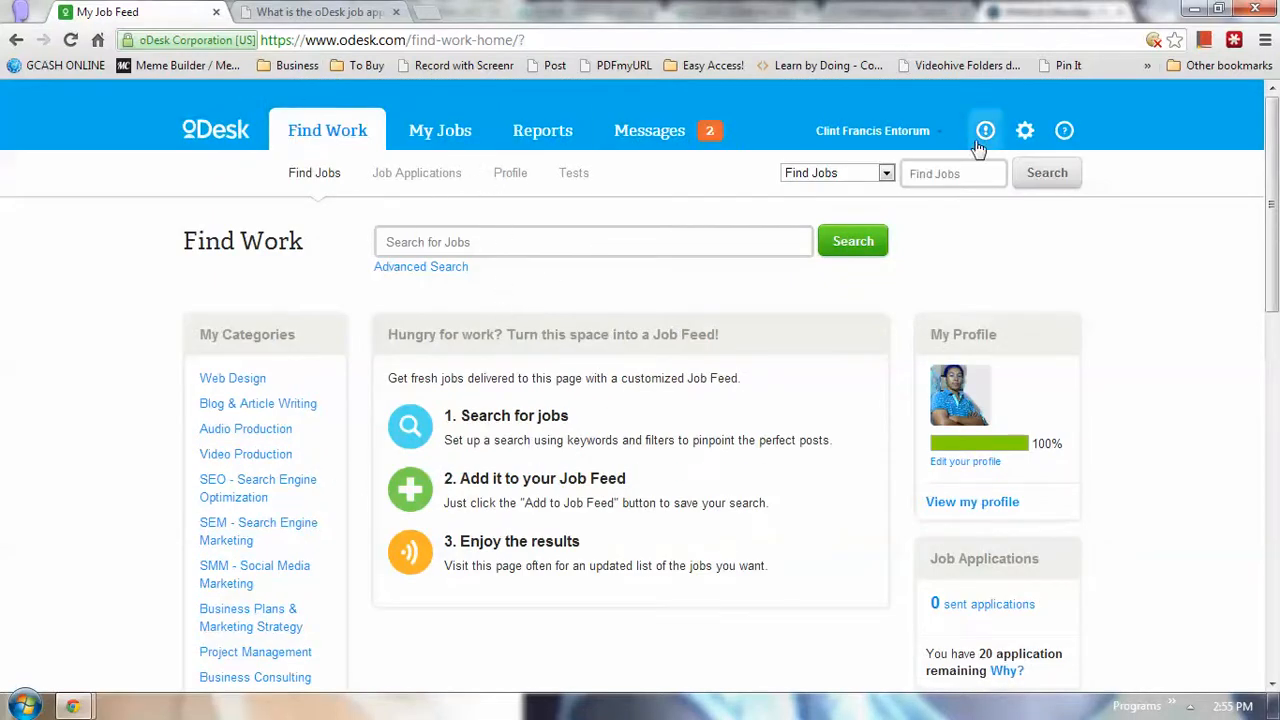
# Open the Profile sub-tab and review the account summary's $12.00 hourly pay rate
pyautogui.click(510, 176)
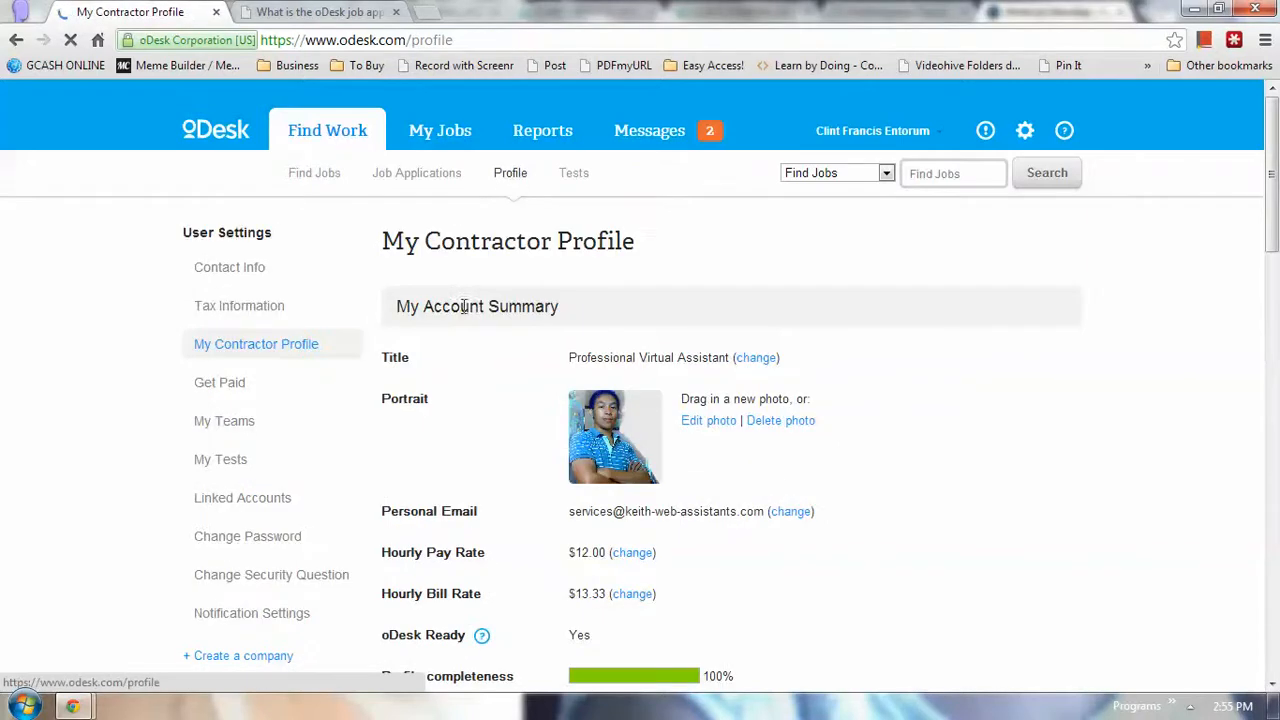
pyautogui.scroll(-1, 557, 365)
pyautogui.scroll(-1, 636, 522)
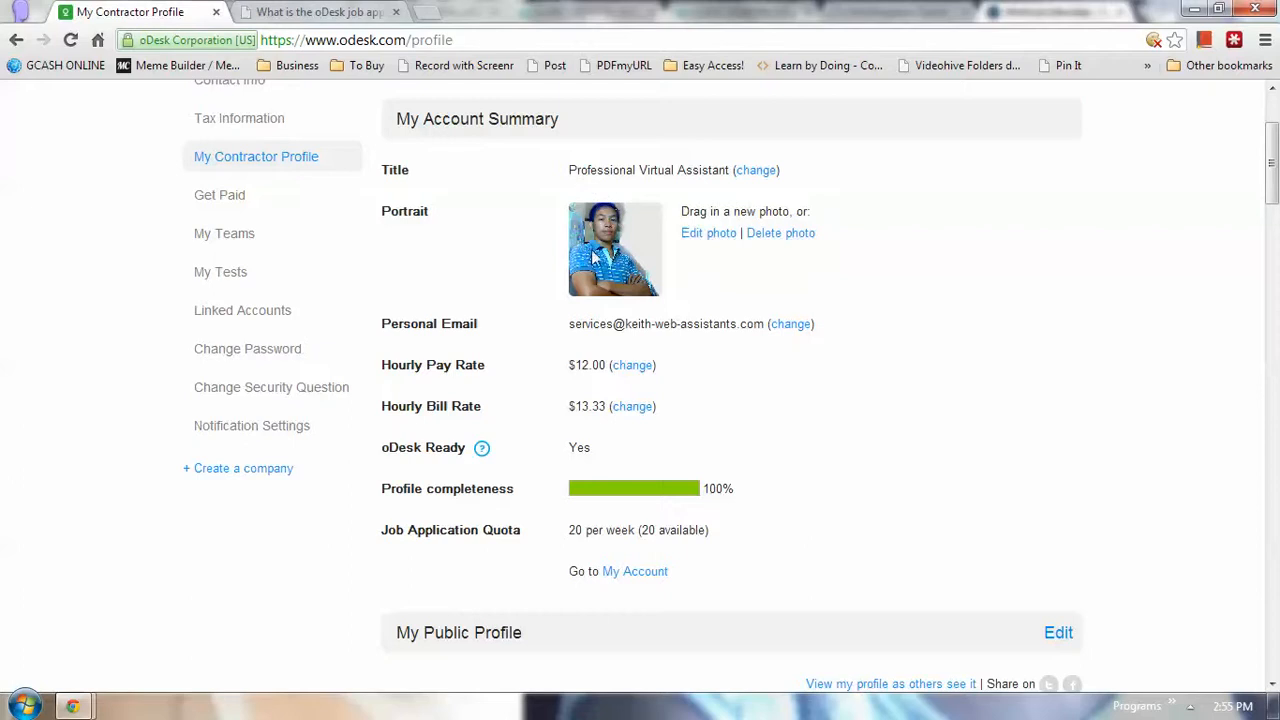
pyautogui.scroll(2, 516, 330)
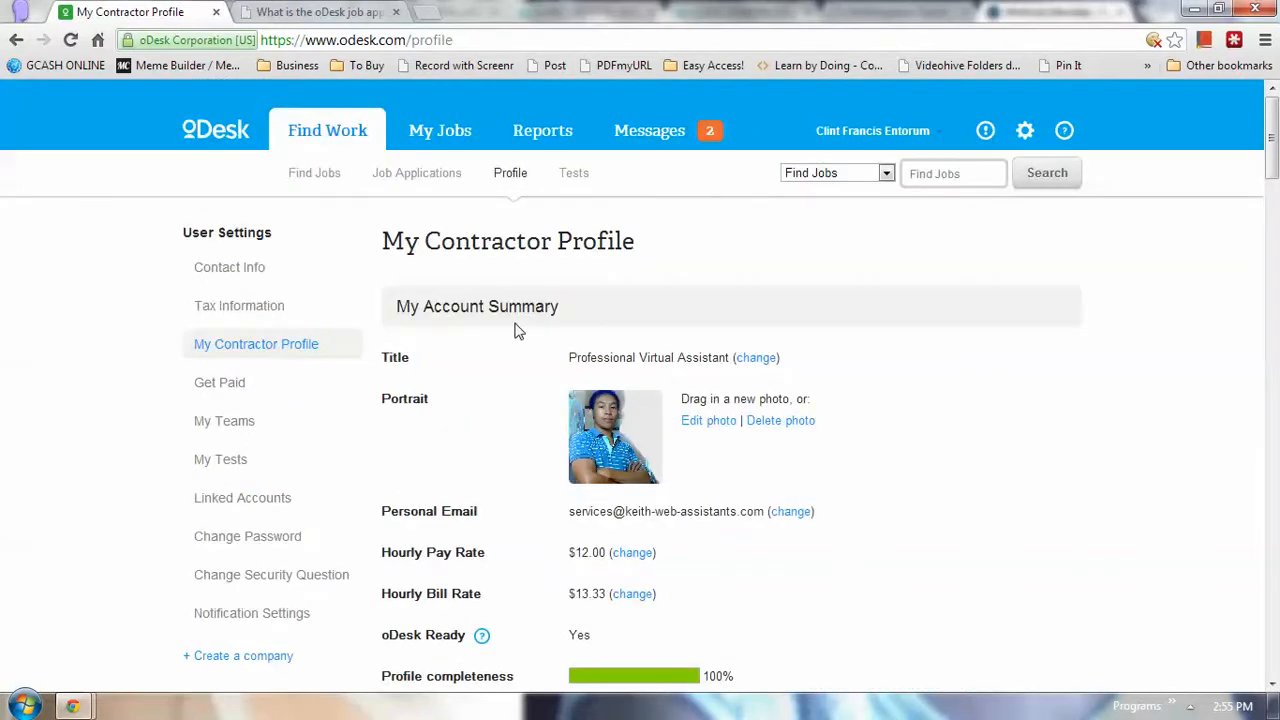
pyautogui.scroll(-1, 516, 331)
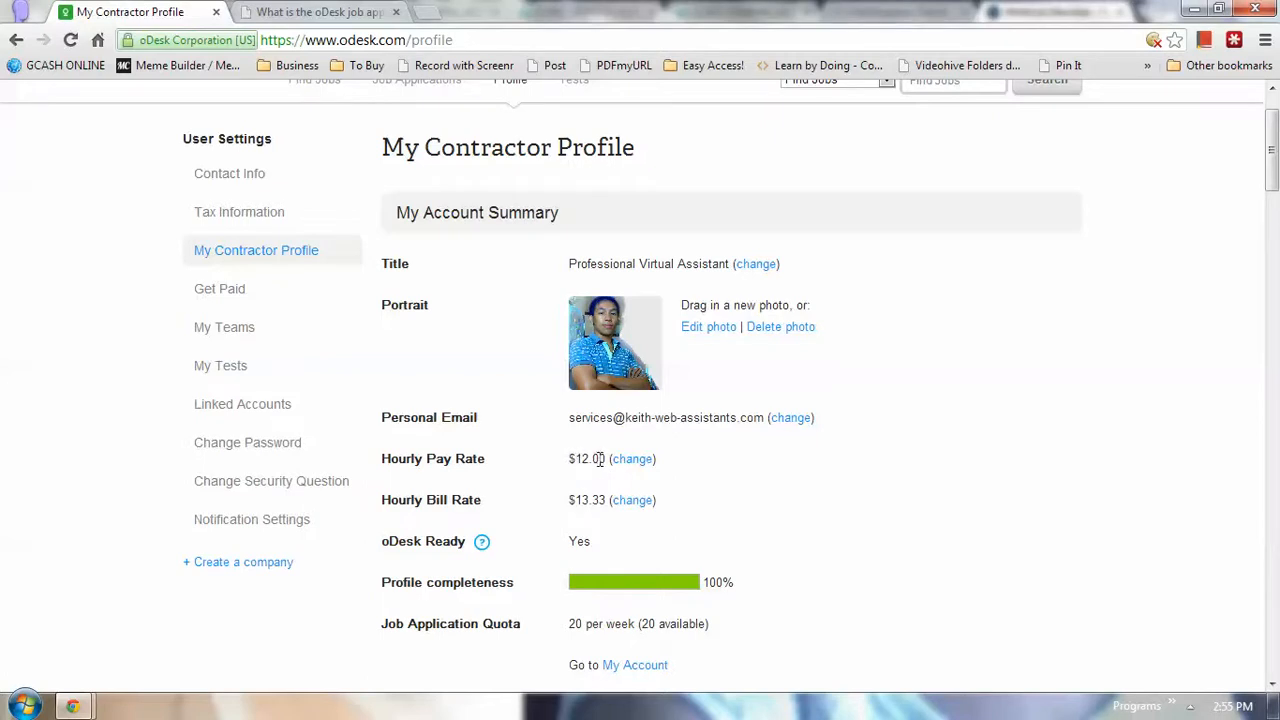
pyautogui.moveTo(603, 458); pyautogui.dragTo(543, 443)
pyautogui.click(540, 443)
pyautogui.scroll(1, 540, 443)
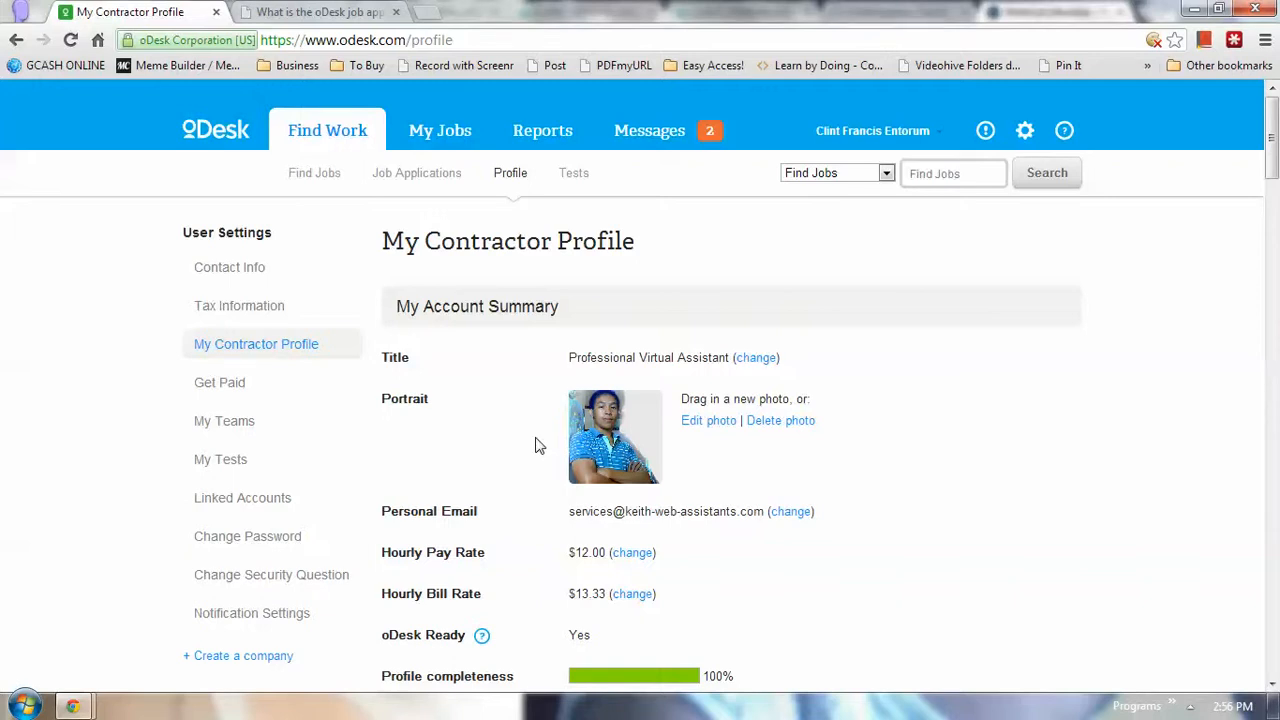
pyautogui.scroll(-2, 537, 446)
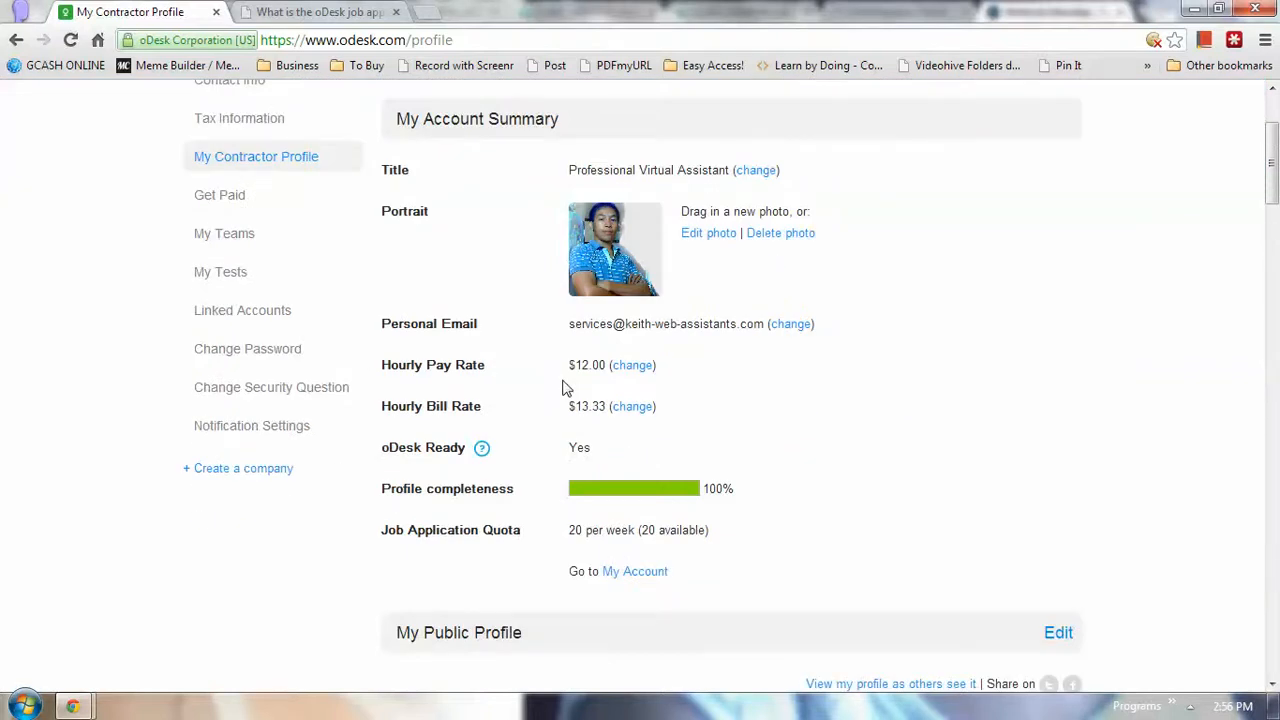
pyautogui.scroll(1, 565, 388)
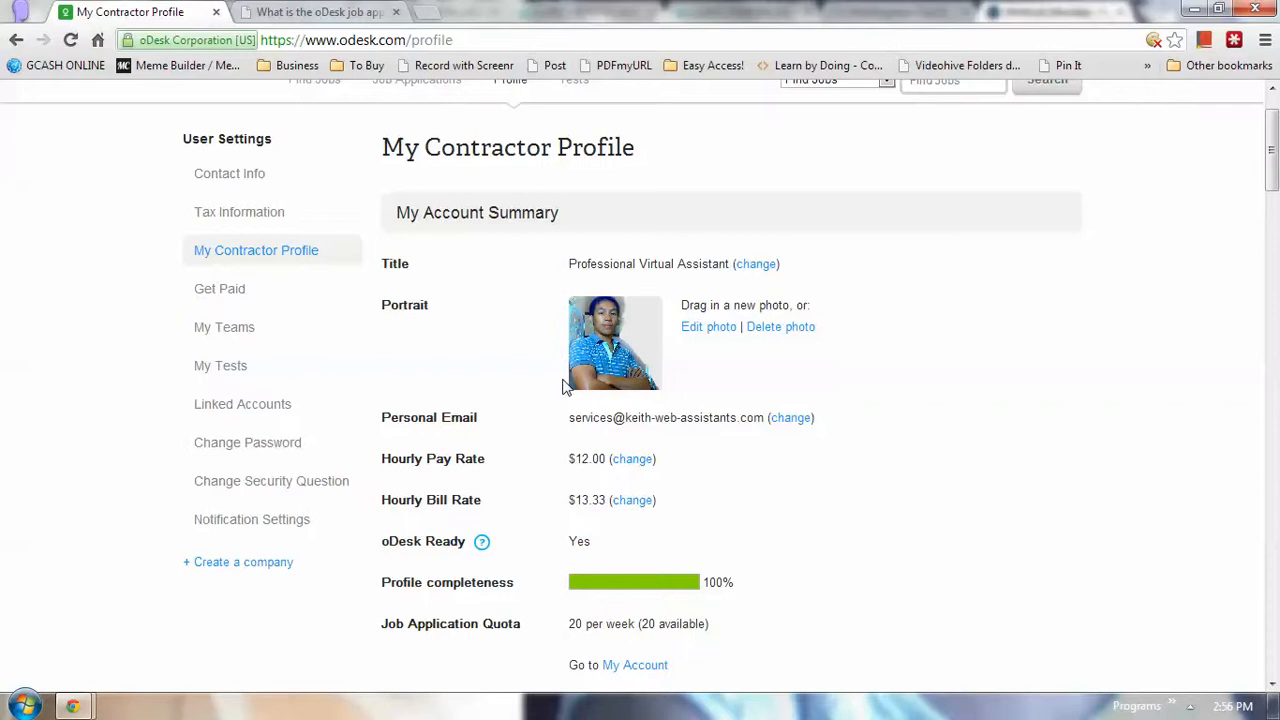
pyautogui.scroll(-1, 565, 388)
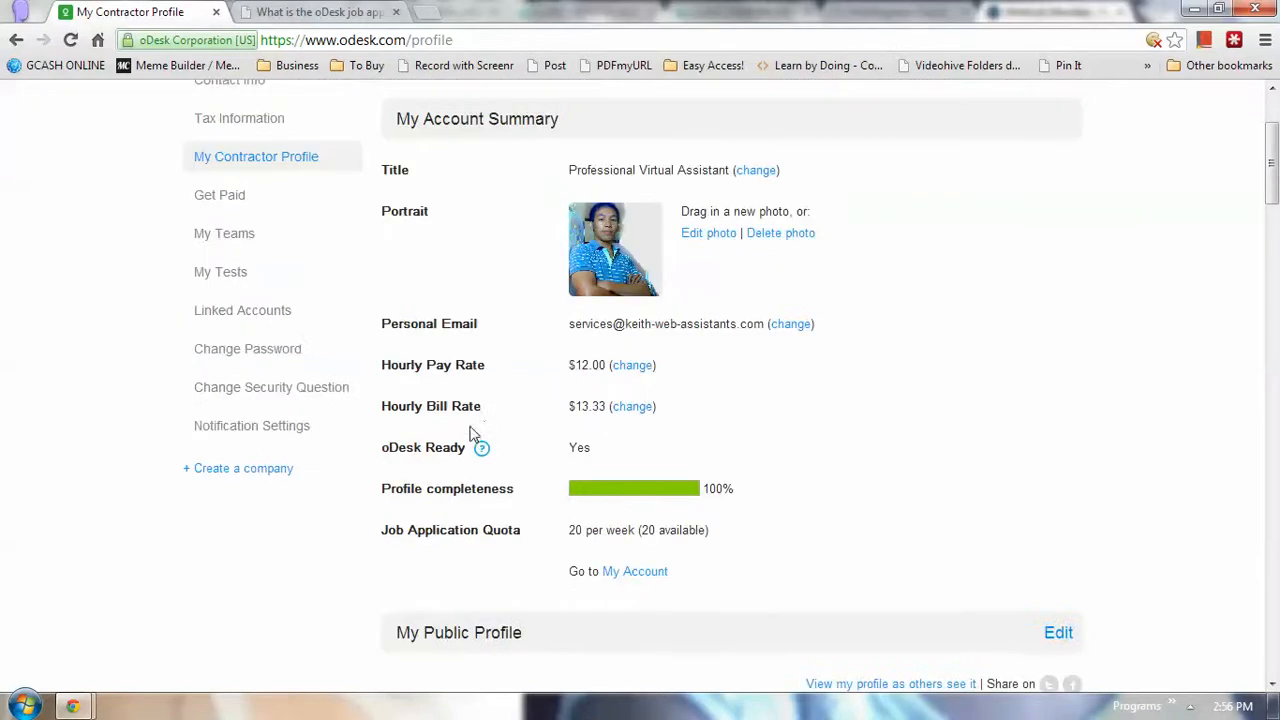
pyautogui.moveTo(481, 412); pyautogui.dragTo(398, 406)
pyautogui.moveTo(574, 408)
pyautogui.mouseDown()
pyautogui.moveTo(601, 408)
pyautogui.moveTo(572, 410)
pyautogui.mouseUp()
pyautogui.click(607, 412)
pyautogui.click(505, 432)
pyautogui.moveTo(605, 409); pyautogui.dragTo(573, 408)
pyautogui.click(557, 414)
pyautogui.moveTo(609, 365); pyautogui.dragTo(572, 366)
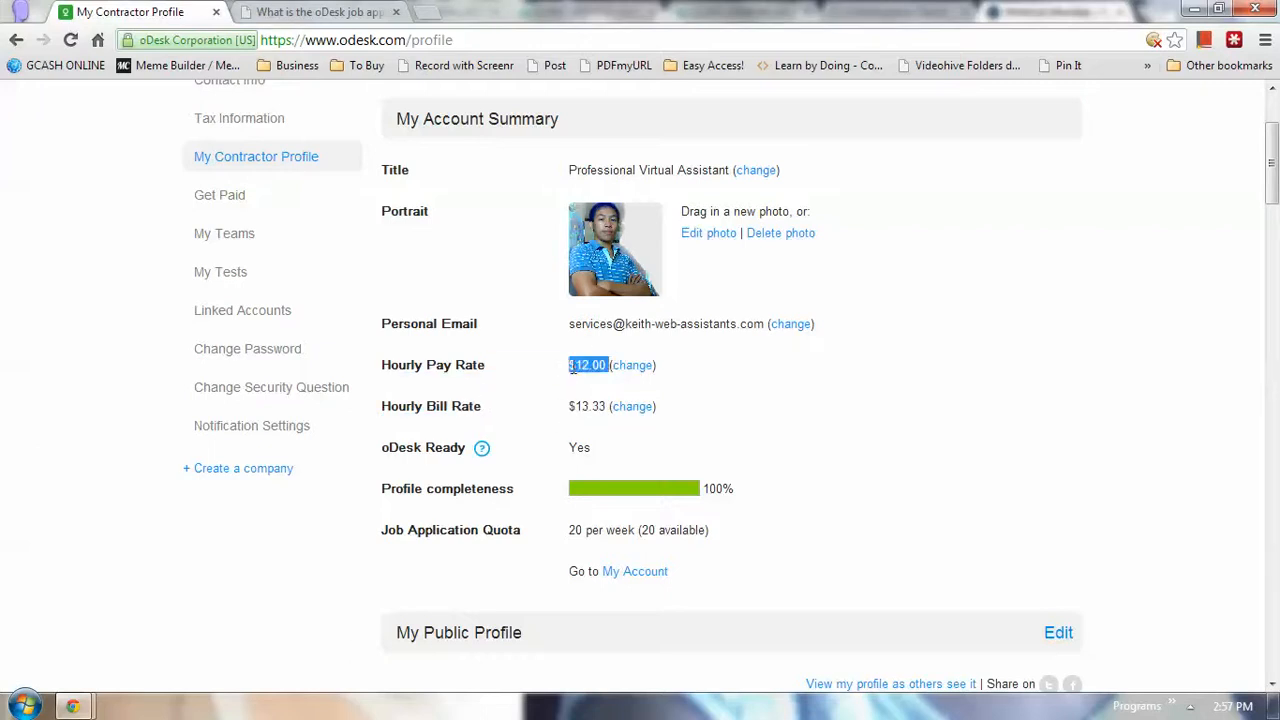
pyautogui.click(548, 381)
pyautogui.scroll(3, 544, 398)
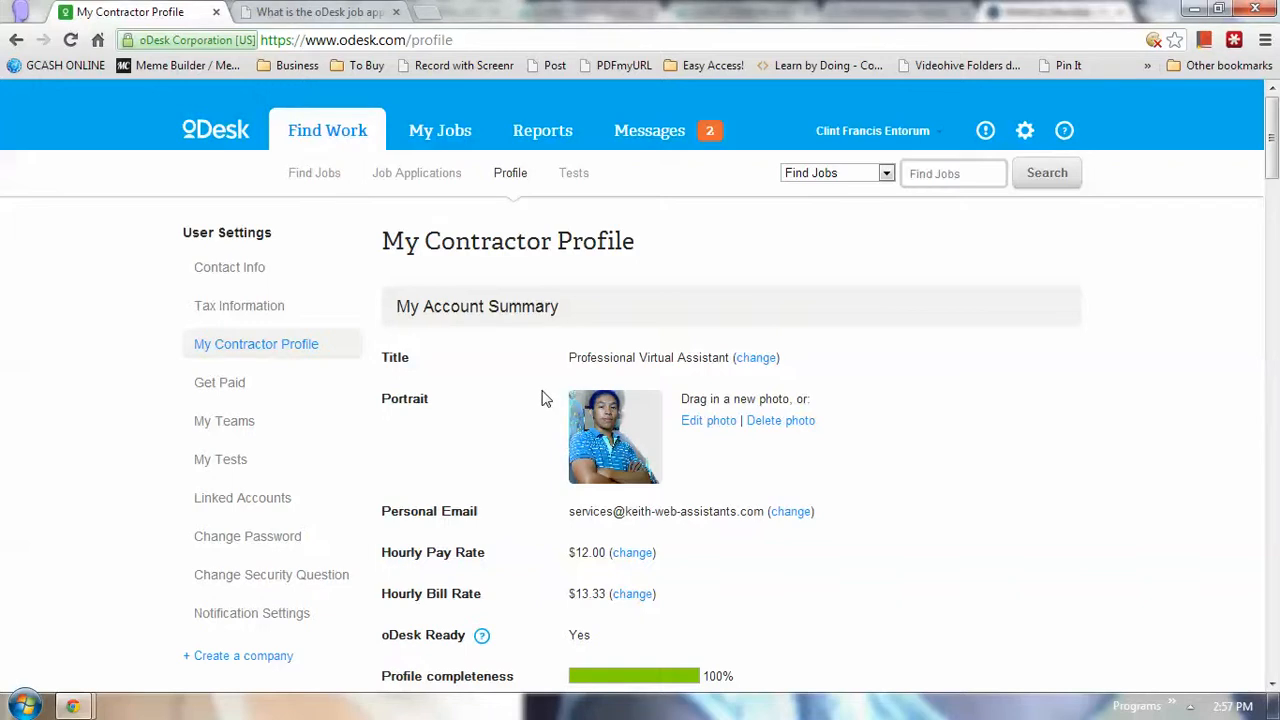
pyautogui.scroll(-1, 545, 399)
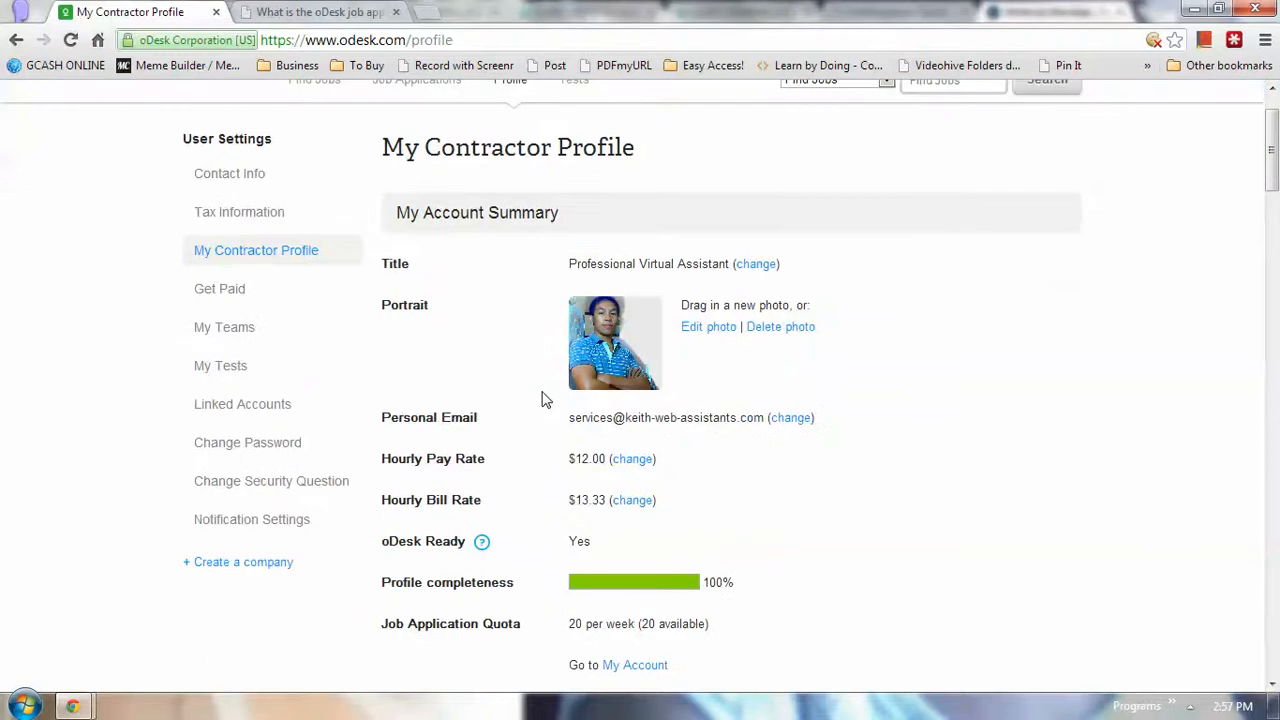
pyautogui.scroll(-1, 545, 399)
pyautogui.scroll(1, 240, 308)
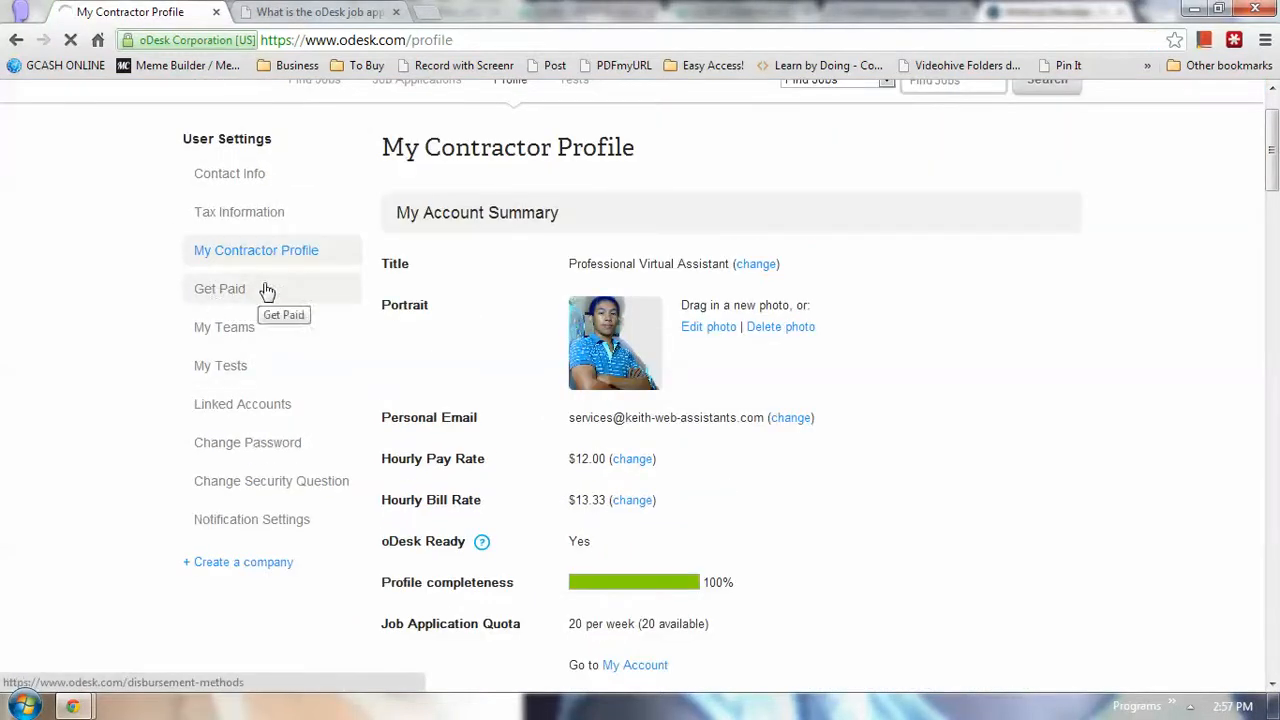
# Open Get Paid and check the $36.85 last payment from Jan 4, 2013
pyautogui.click(248, 295)
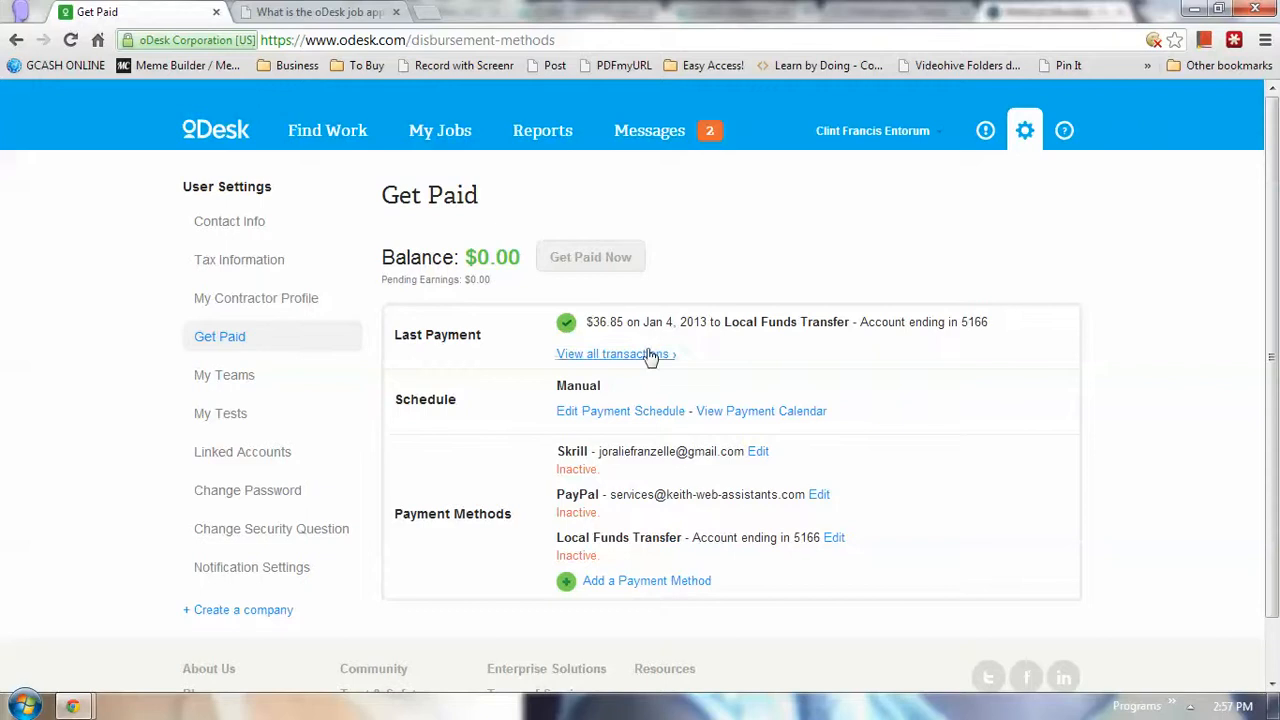
pyautogui.moveTo(589, 322); pyautogui.dragTo(716, 366)
pyautogui.click(592, 338)
pyautogui.click(716, 366)
# Review the Skrill, PayPal and inactive Local Funds Transfer payment methods
pyautogui.scroll(-1, 639, 438)
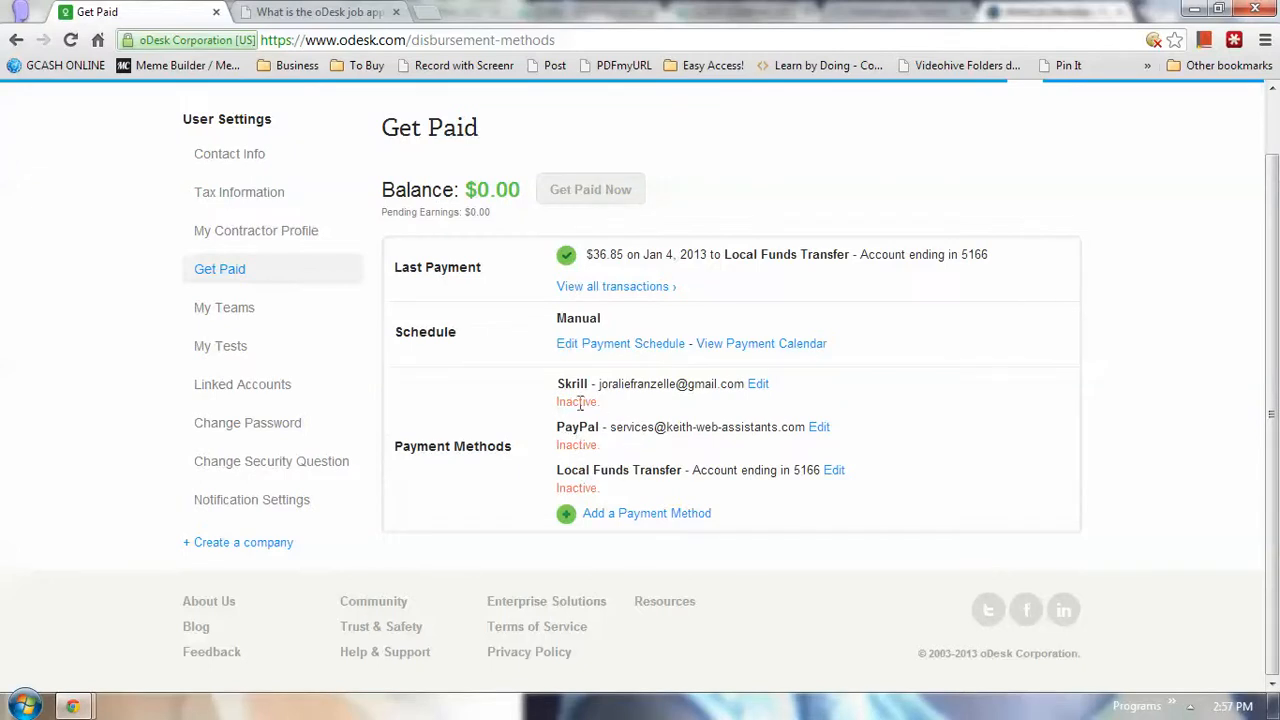
pyautogui.moveTo(552, 387); pyautogui.dragTo(590, 386)
pyautogui.moveTo(557, 427); pyautogui.dragTo(613, 431)
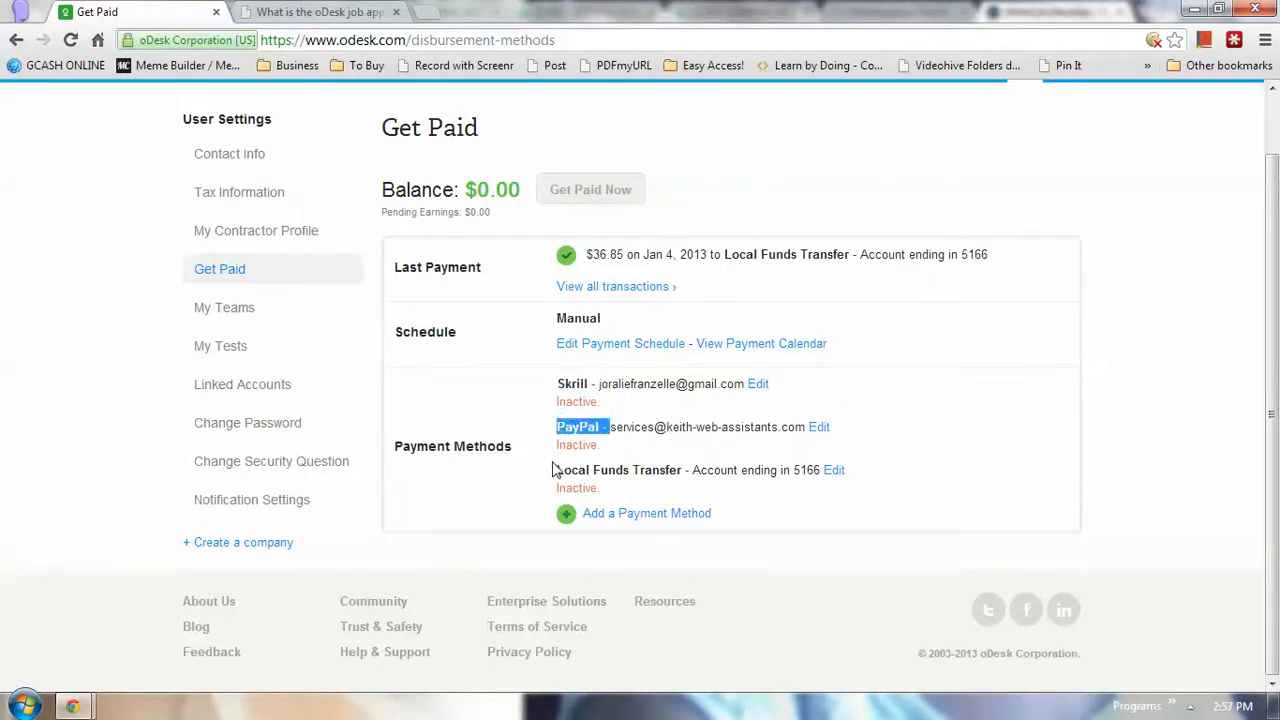
pyautogui.moveTo(555, 470); pyautogui.dragTo(654, 470)
pyautogui.click(697, 485)
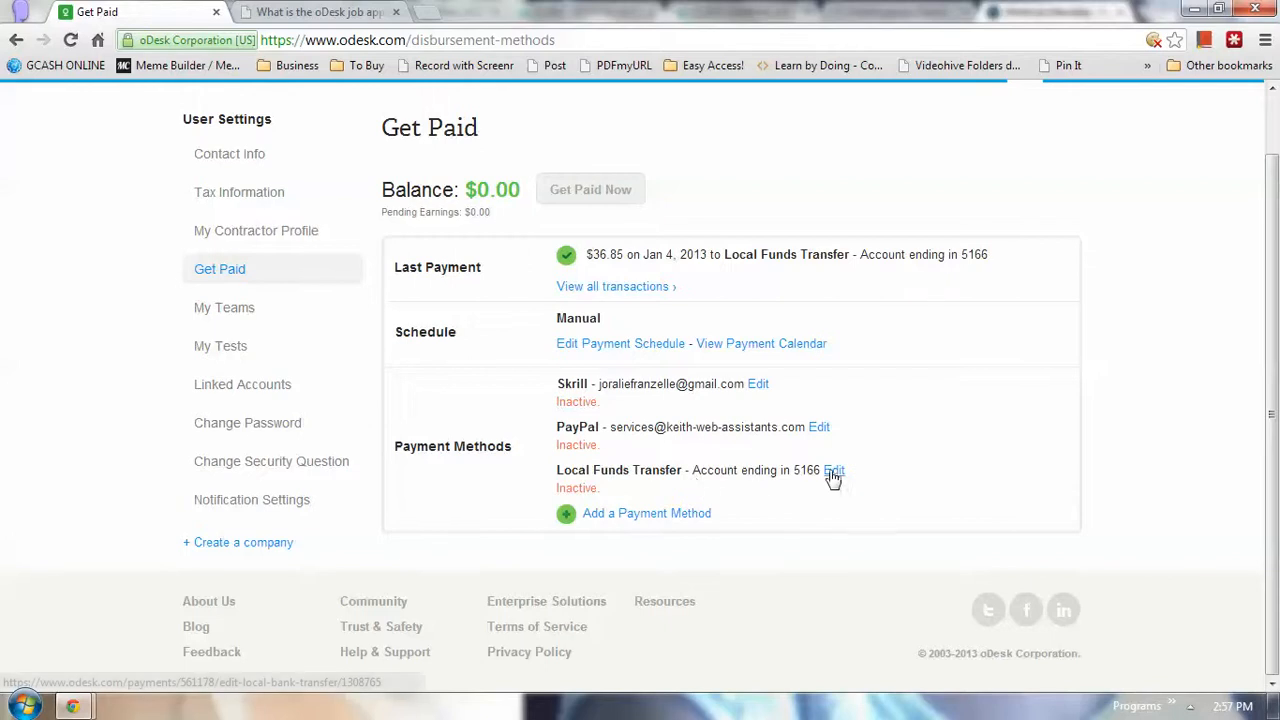
pyautogui.moveTo(560, 469); pyautogui.dragTo(600, 487)
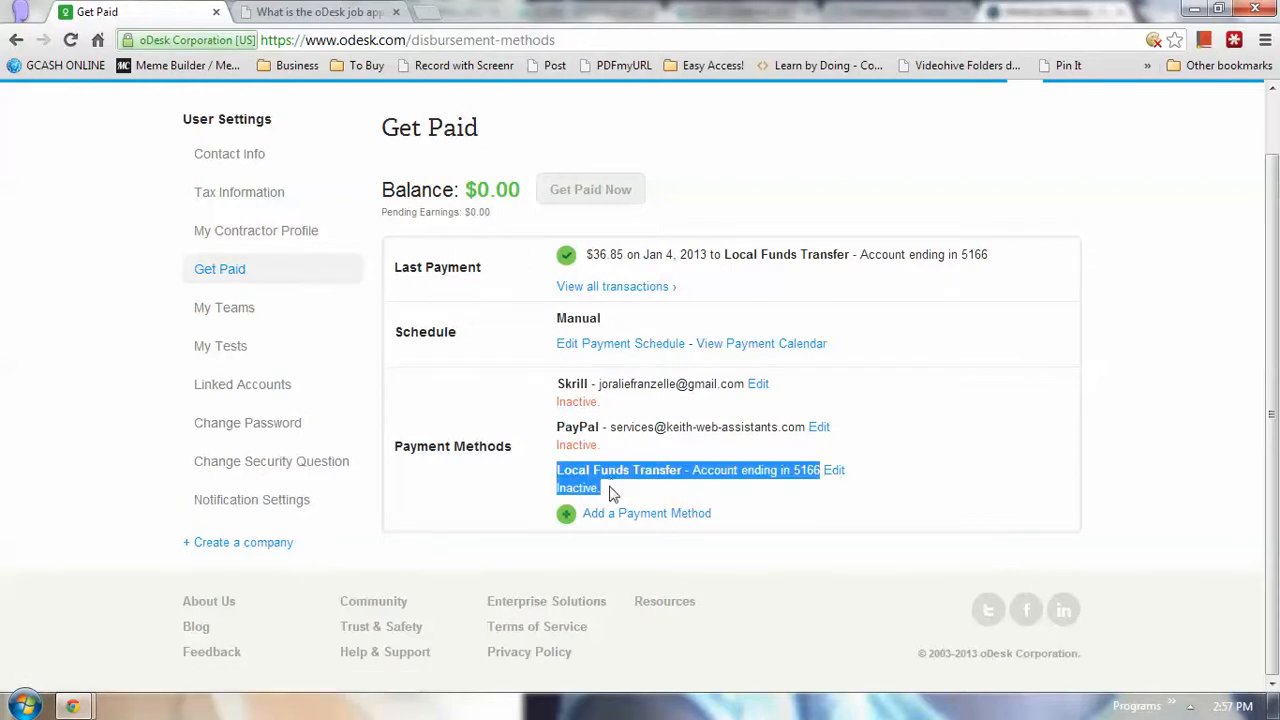
pyautogui.click(612, 492)
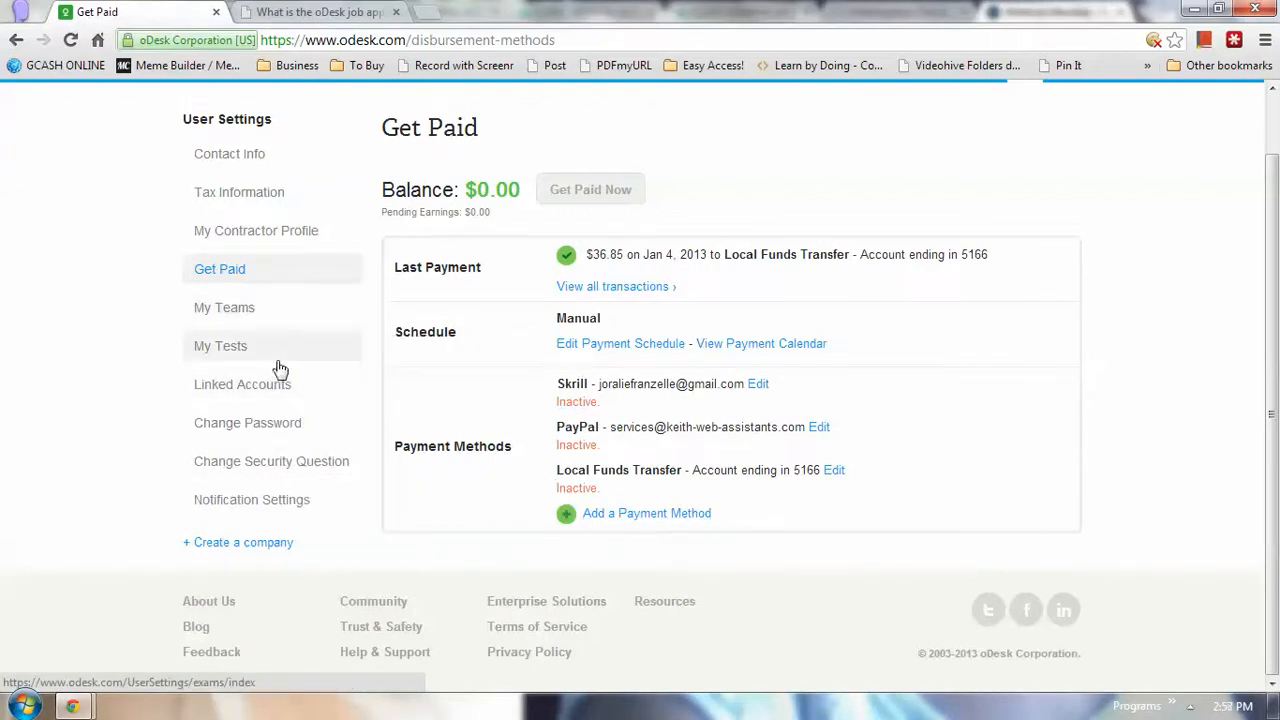
pyautogui.scroll(1, 280, 370)
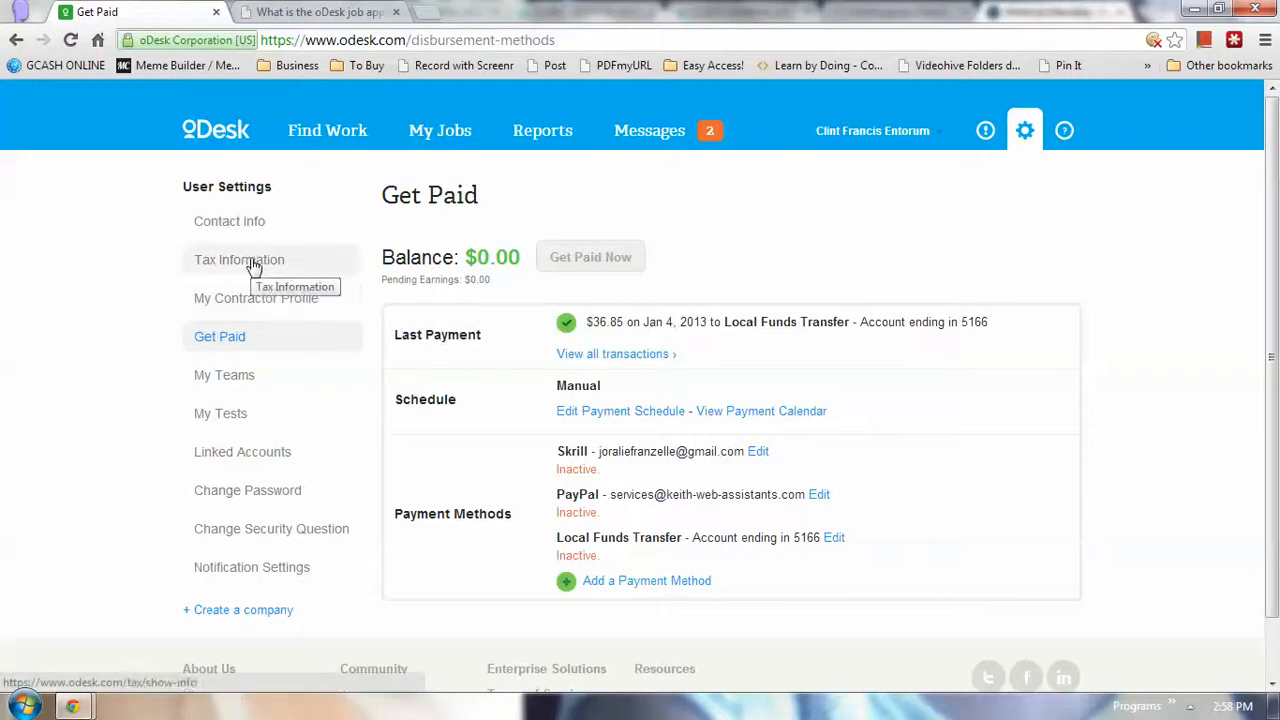
# Begin entering the security answer on the authorization page, then go back to Get Paid
pyautogui.click(257, 223)
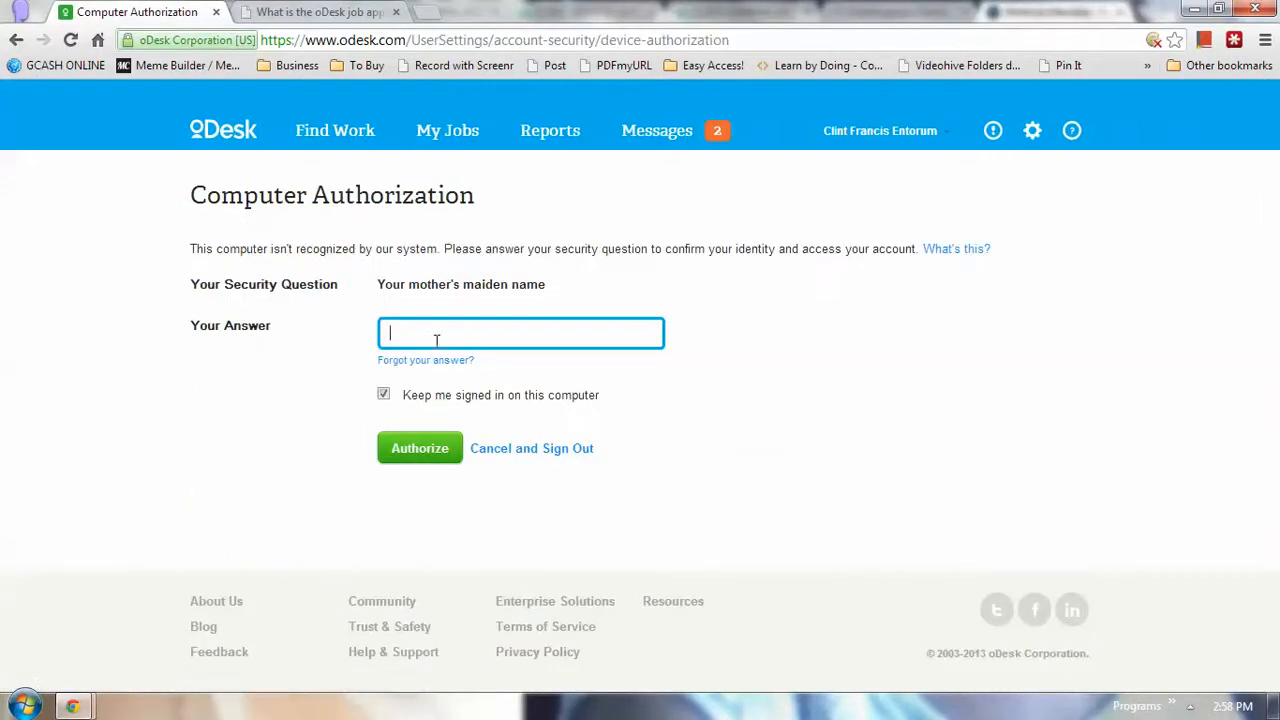
pyautogui.write('bre')
pyautogui.hotkey('ctrl', 'a')
pyautogui.click(15, 42)
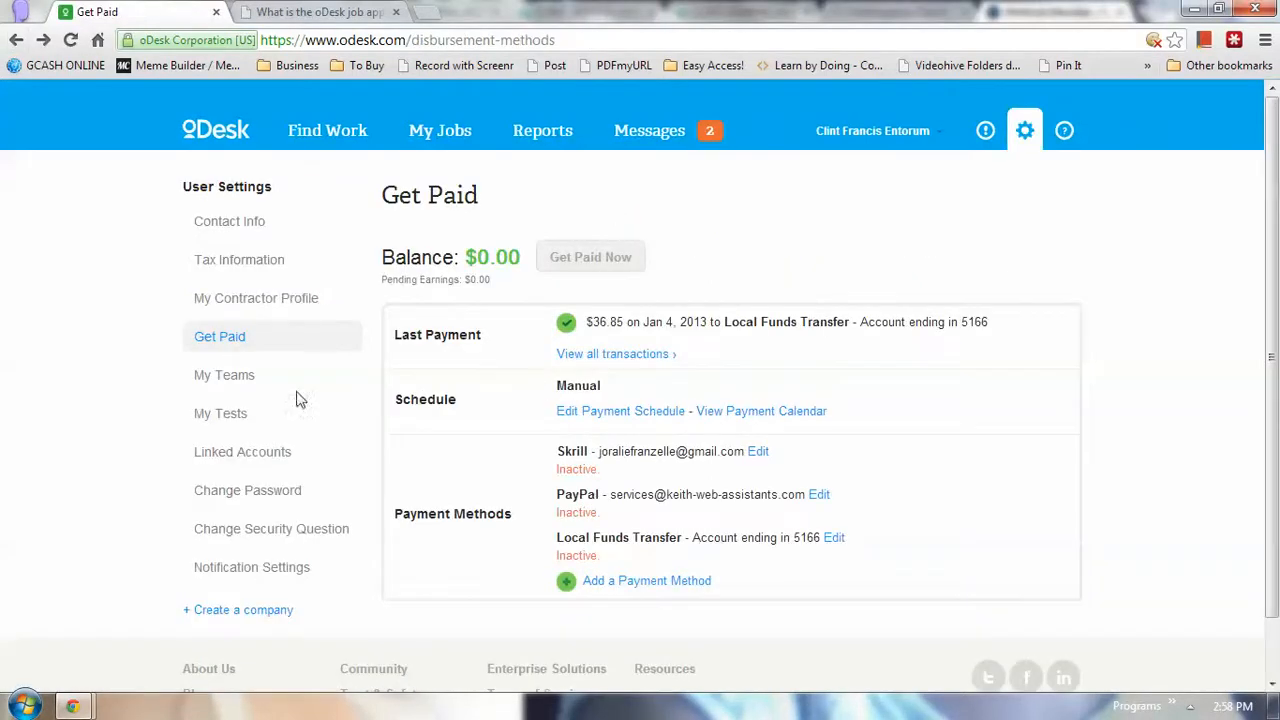
# Open My Contractor Profile and check the Professional Virtual Assistant title and contact email
pyautogui.click(270, 305)
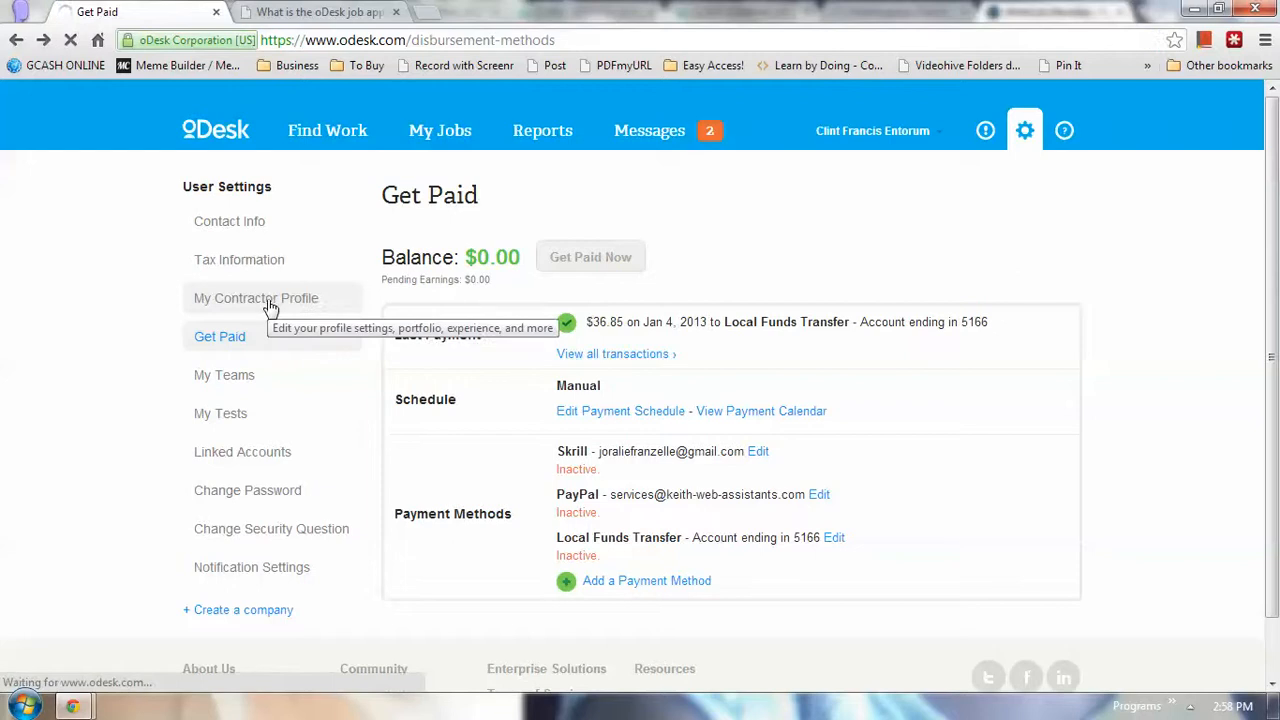
pyautogui.scroll(-2, 490, 429)
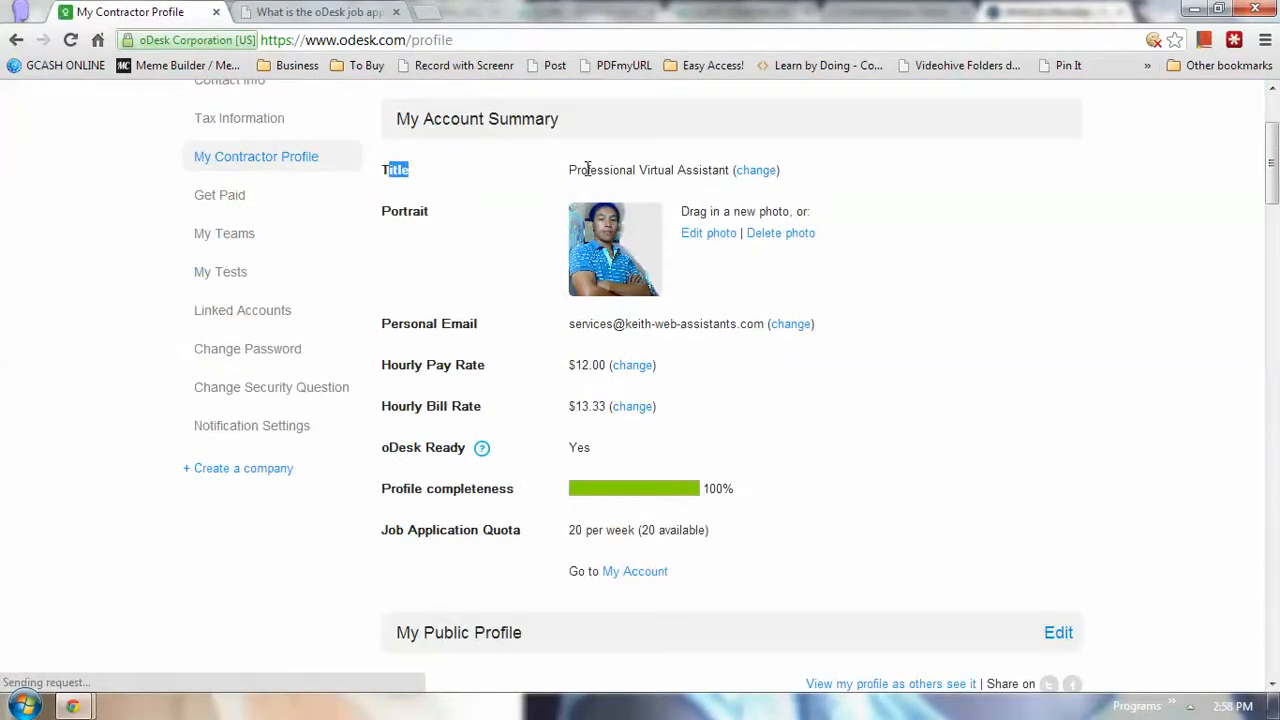
pyautogui.moveTo(570, 172)
pyautogui.mouseDown()
pyautogui.moveTo(731, 171)
pyautogui.moveTo(382, 170)
pyautogui.moveTo(570, 176)
pyautogui.mouseUp()
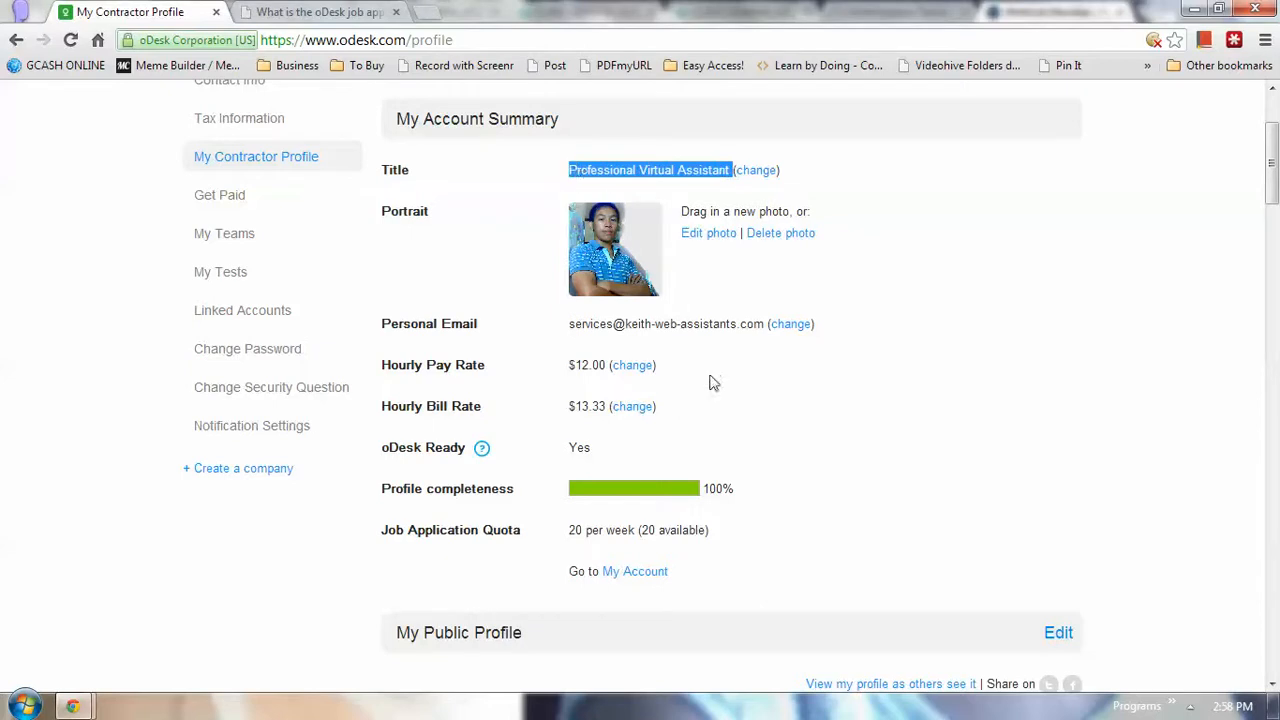
pyautogui.click(933, 302)
pyautogui.moveTo(569, 325); pyautogui.dragTo(655, 345)
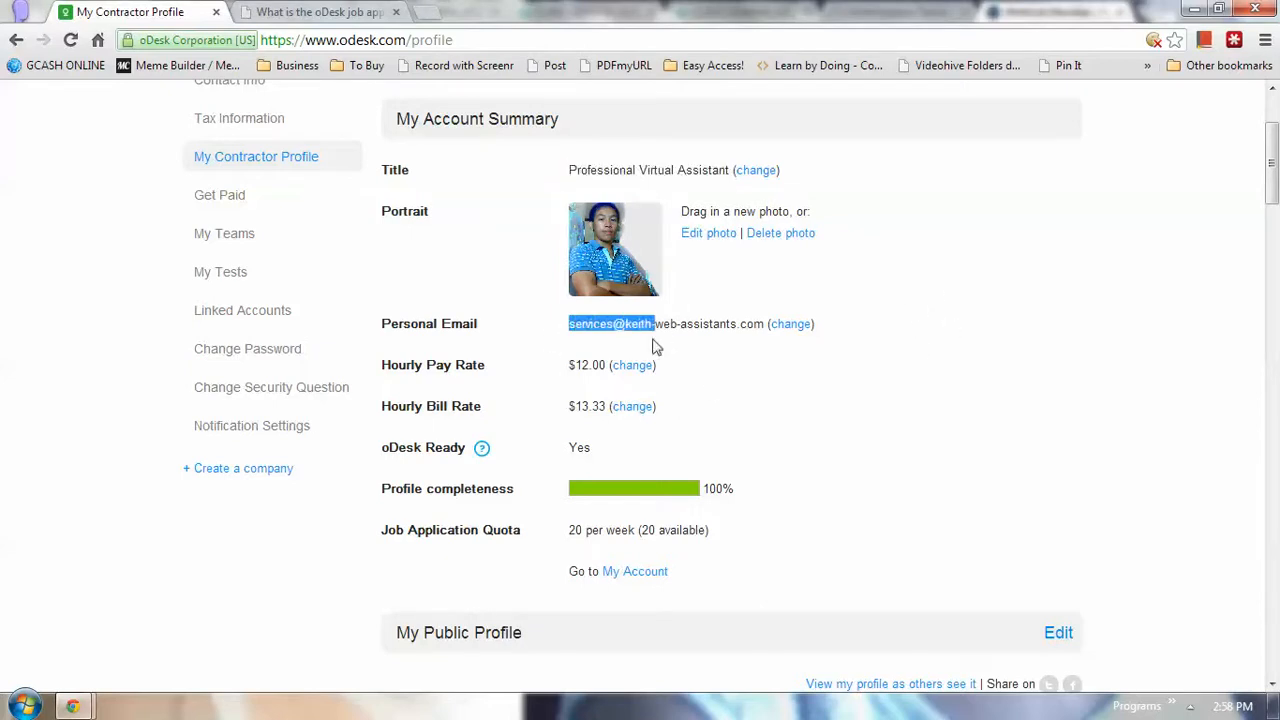
pyautogui.click(803, 434)
pyautogui.moveTo(757, 324); pyautogui.dragTo(612, 324)
pyautogui.click(779, 440)
# Scroll through My Account Summary down to the My Public Profile section
pyautogui.scroll(-1, 780, 440)
pyautogui.scroll(2, 783, 437)
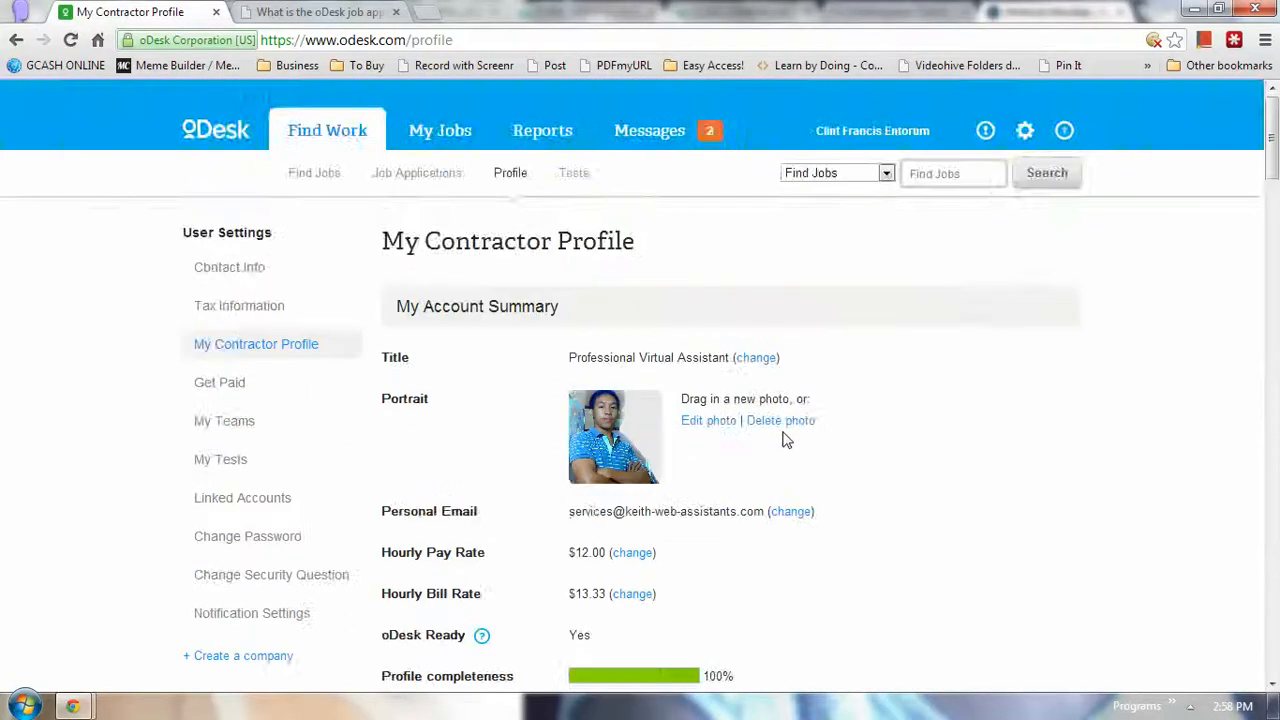
pyautogui.scroll(-1, 1038, 417)
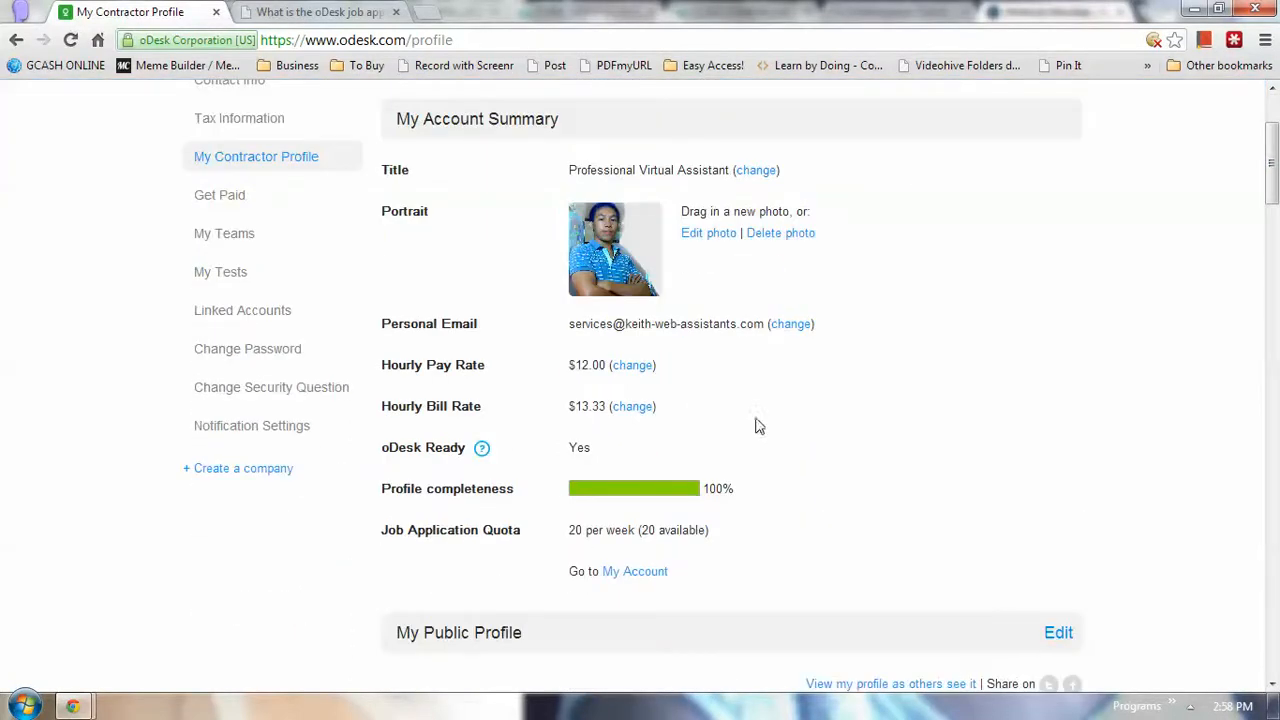
pyautogui.scroll(2, 830, 515)
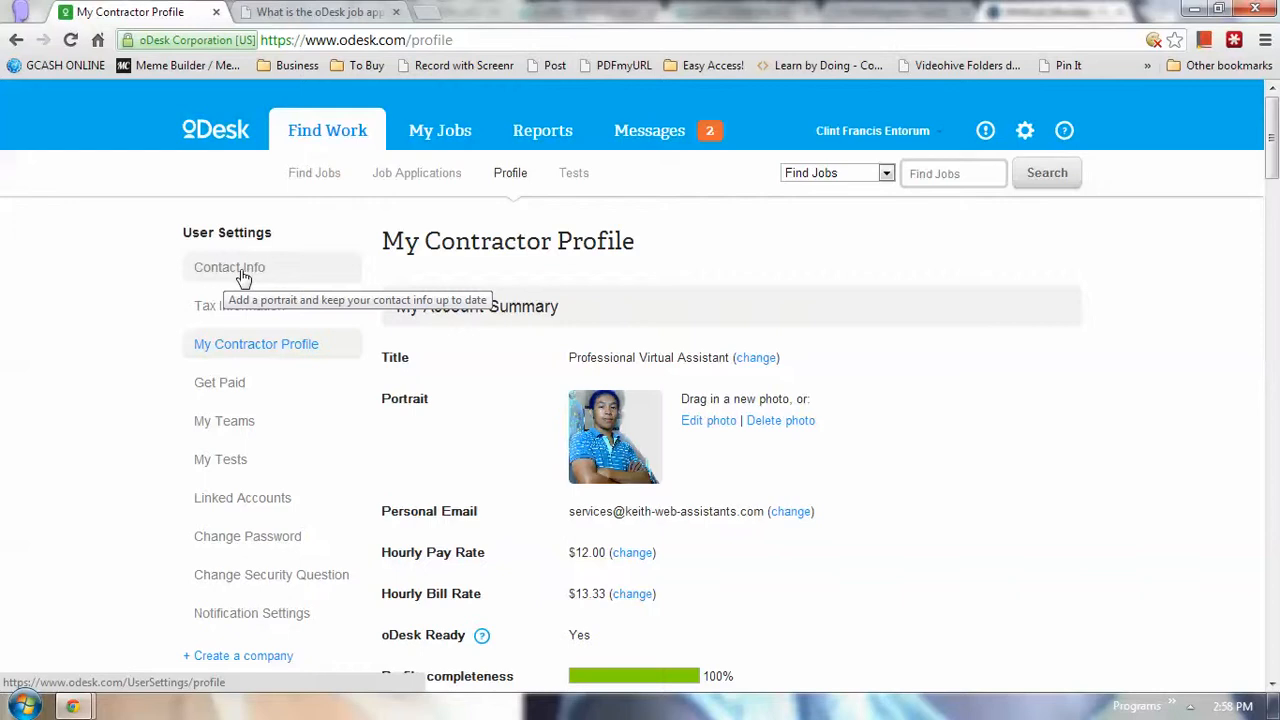
pyautogui.scroll(-5, 434, 457)
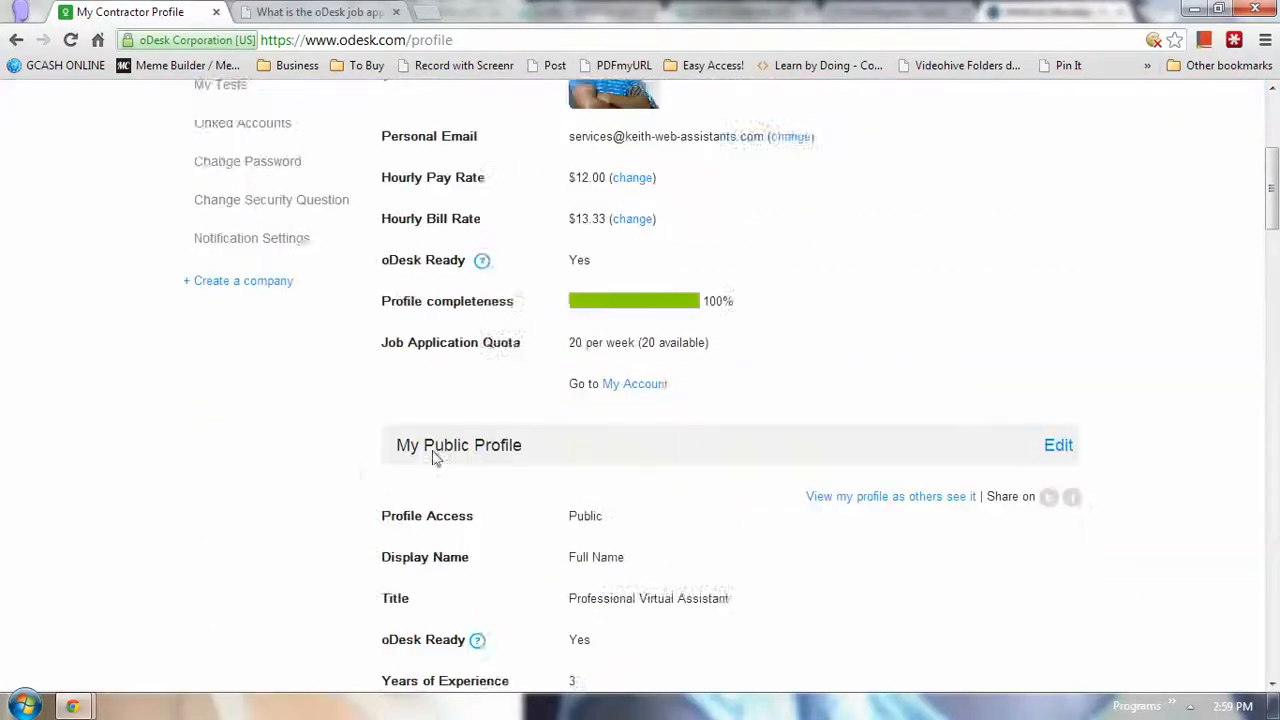
# Open the public profile view and look over Work History and the first client feedback
pyautogui.click(859, 406)
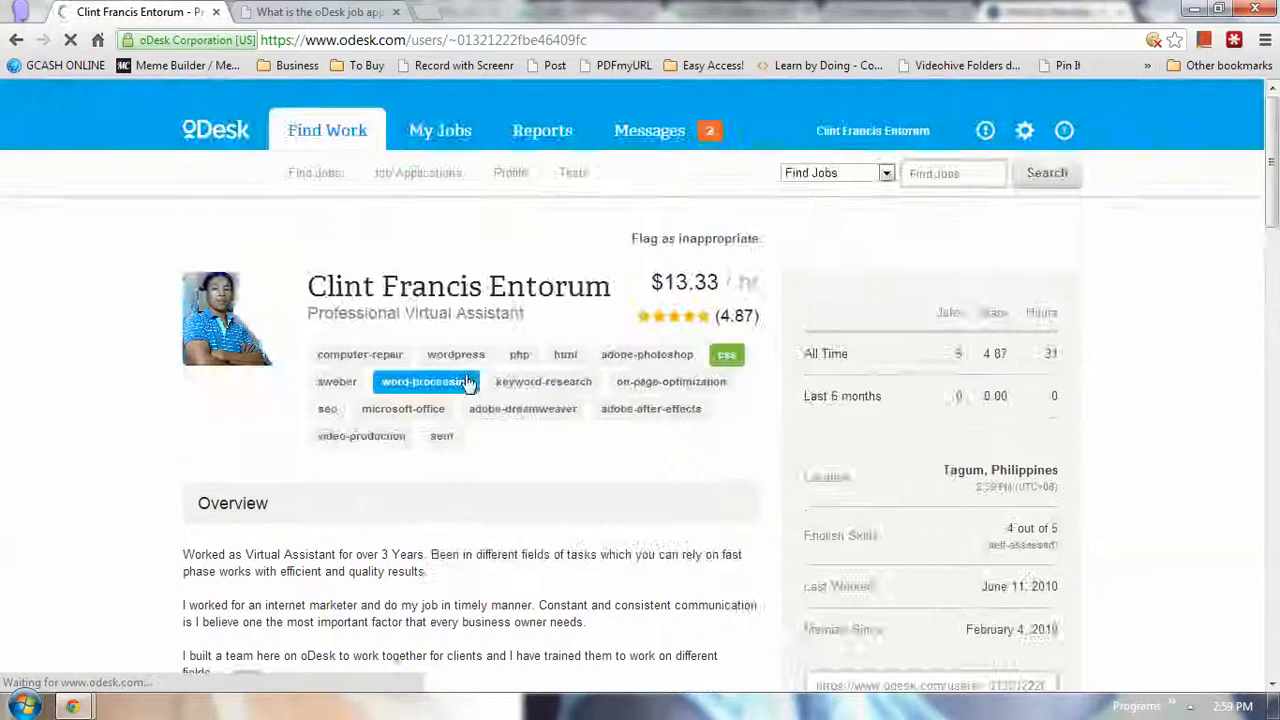
pyautogui.scroll(-2, 286, 460)
pyautogui.moveTo(218, 365); pyautogui.dragTo(334, 488)
pyautogui.scroll(-1, 334, 488)
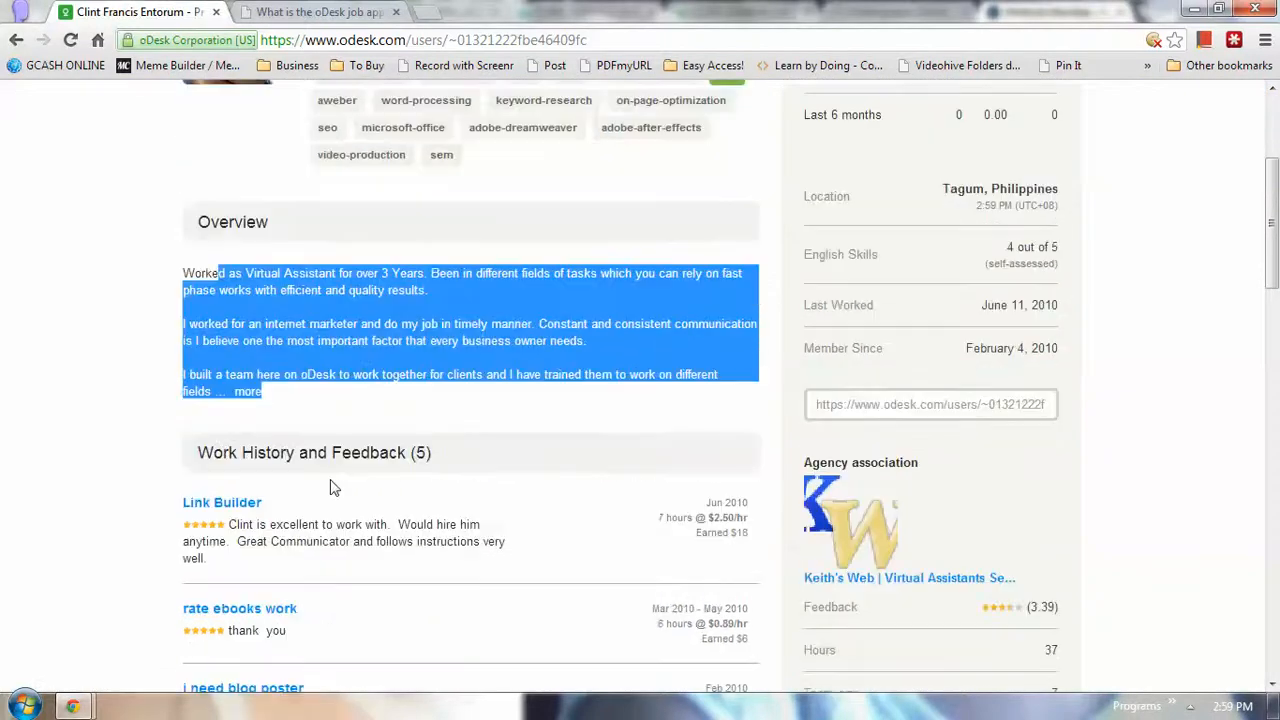
pyautogui.scroll(-2, 310, 420)
pyautogui.moveTo(211, 265); pyautogui.dragTo(371, 337)
pyautogui.moveTo(297, 364); pyautogui.dragTo(280, 370)
pyautogui.tripleClick(279, 370)
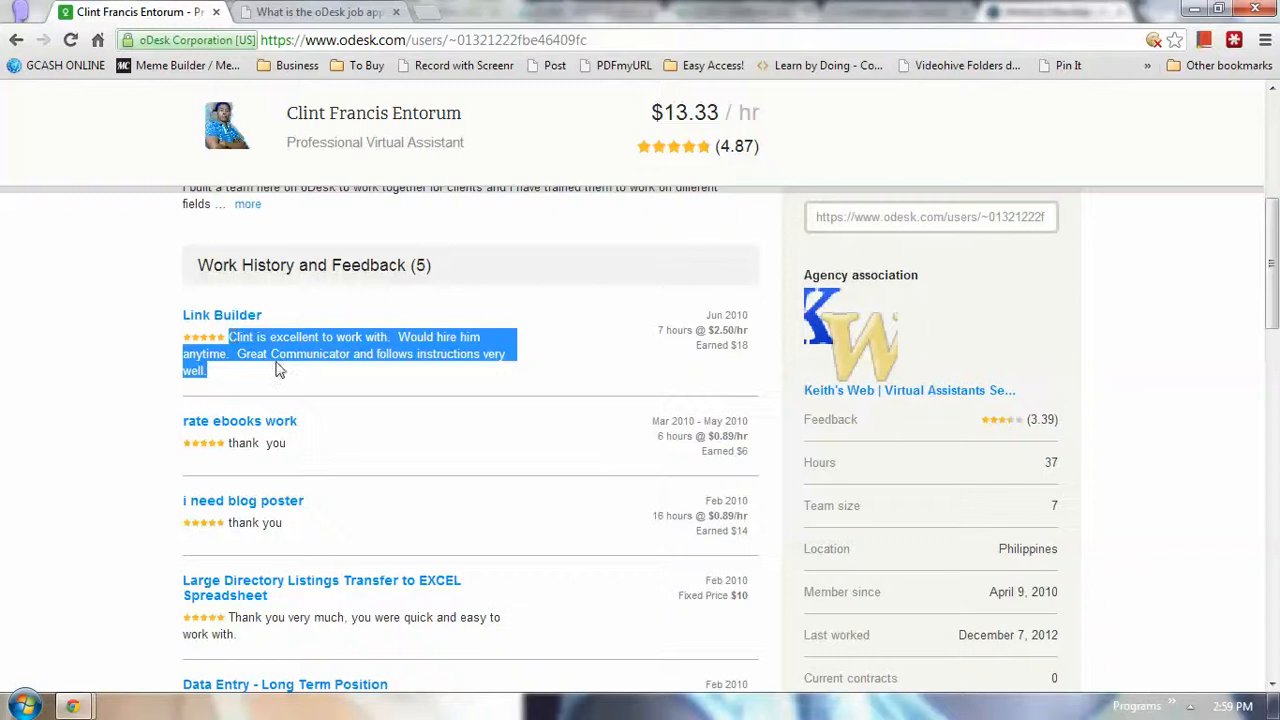
# Scroll on to the Portfolio (5) section and the test scores below it
pyautogui.scroll(-4, 440, 405)
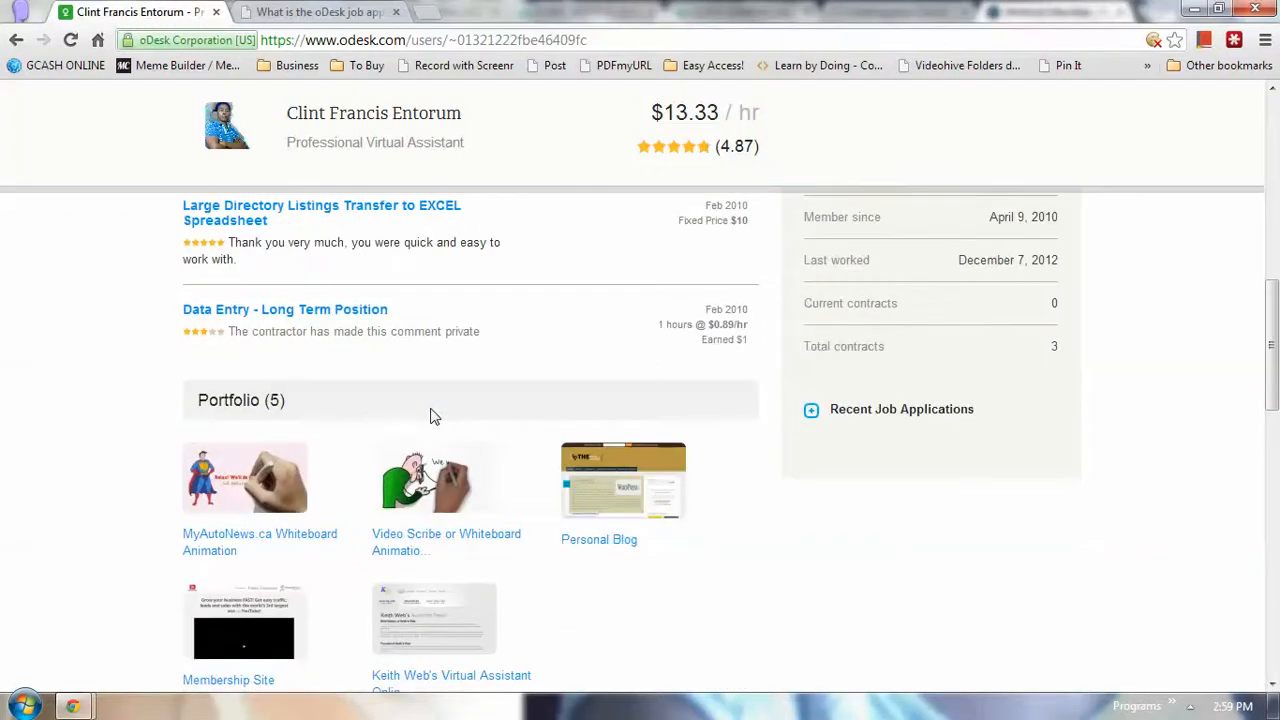
pyautogui.scroll(-1, 435, 415)
pyautogui.moveTo(196, 306); pyautogui.dragTo(337, 326)
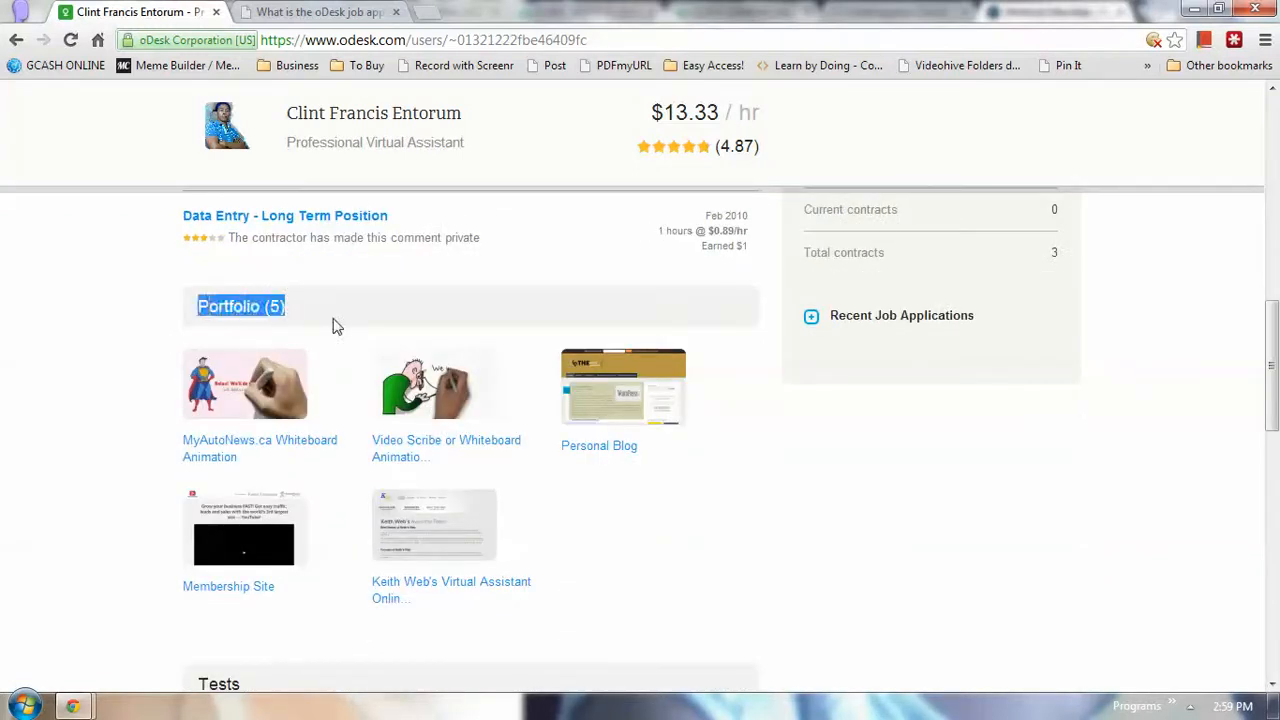
pyautogui.click(336, 325)
pyautogui.scroll(-2, 330, 360)
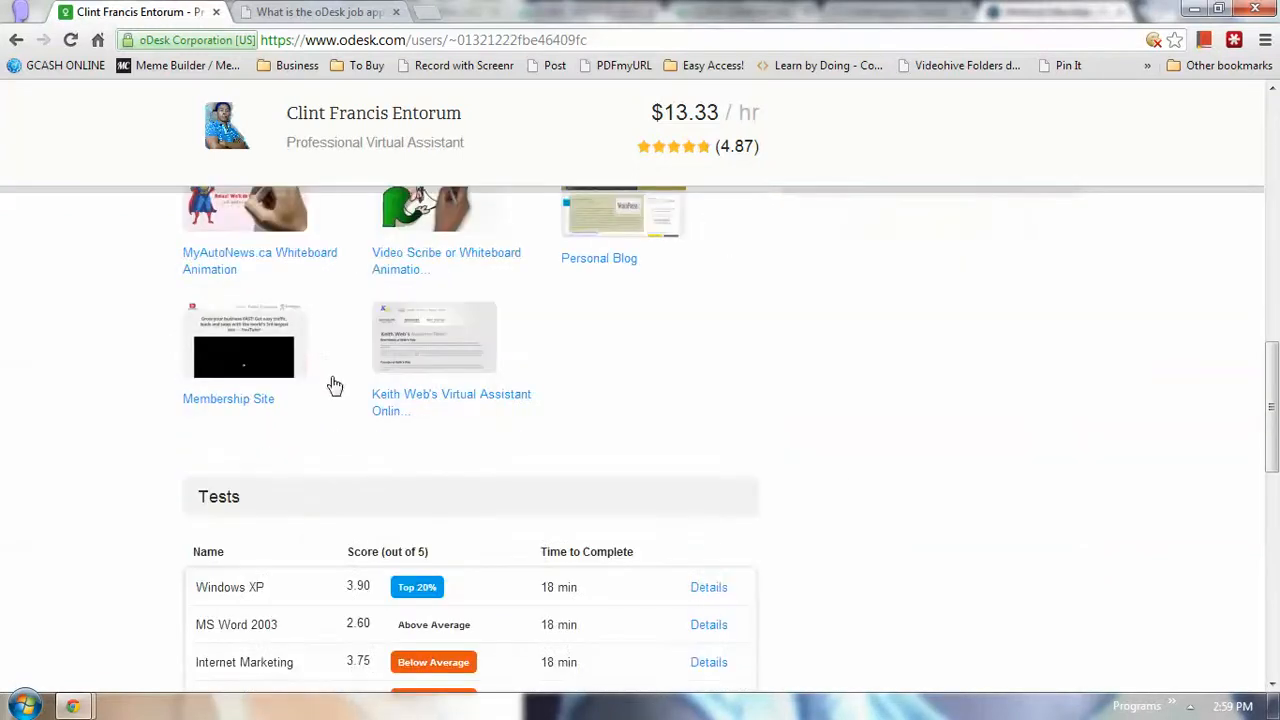
pyautogui.scroll(2, 300, 350)
pyautogui.moveTo(316, 330); pyautogui.dragTo(196, 308)
pyautogui.scroll(-3, 229, 474)
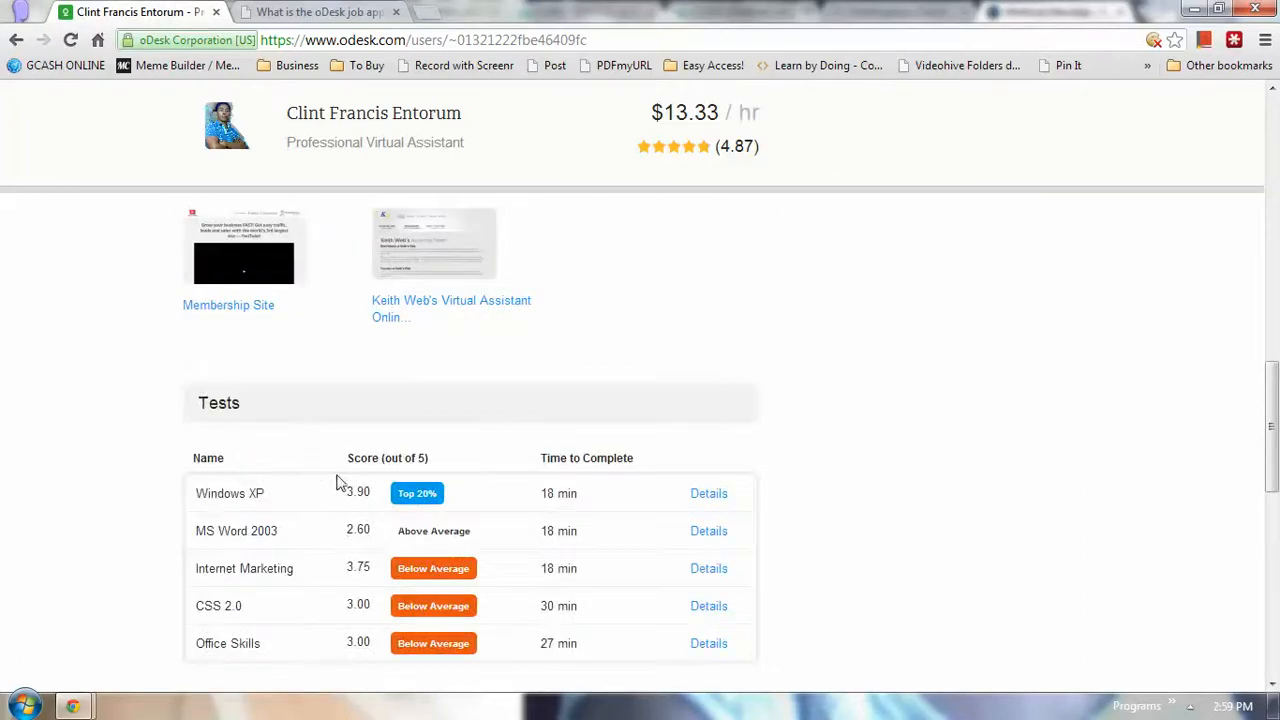
pyautogui.scroll(4, 336, 484)
pyautogui.moveTo(292, 494); pyautogui.dragTo(191, 487)
pyautogui.click(227, 484)
pyautogui.moveTo(292, 494); pyautogui.dragTo(218, 491)
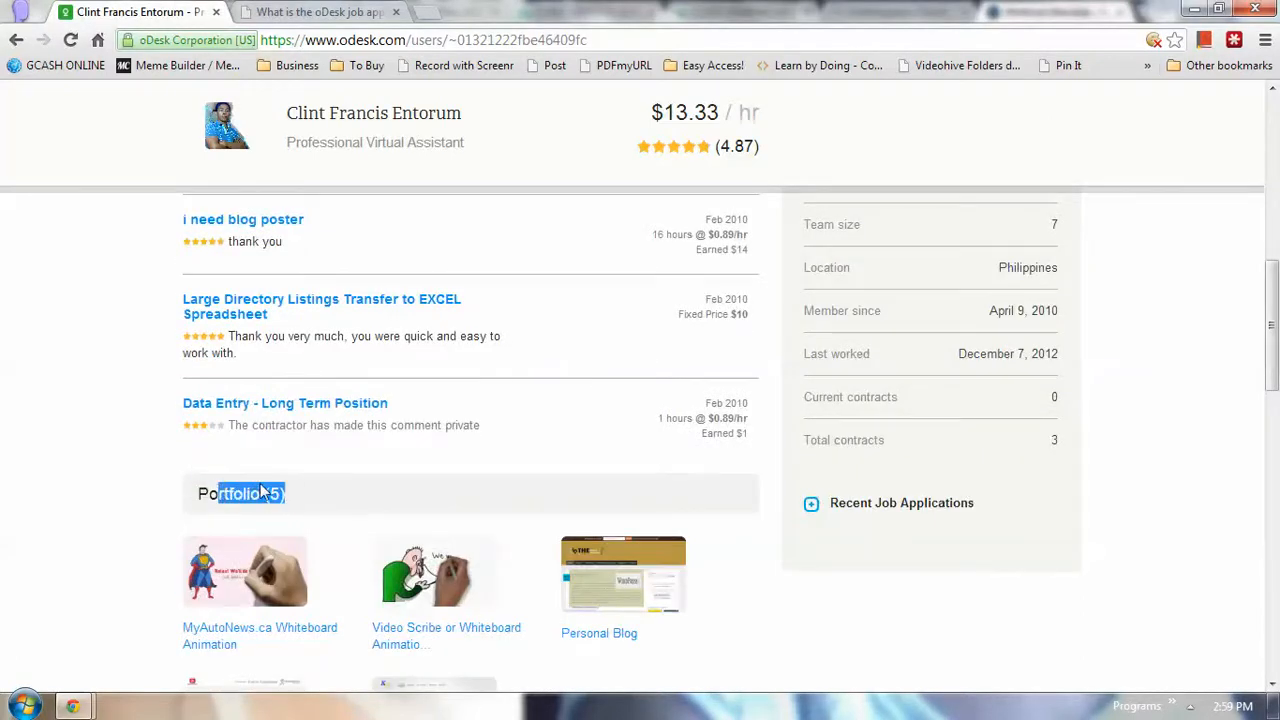
# Scroll back up to the skill tags and Overview heading at the top
pyautogui.scroll(3, 263, 491)
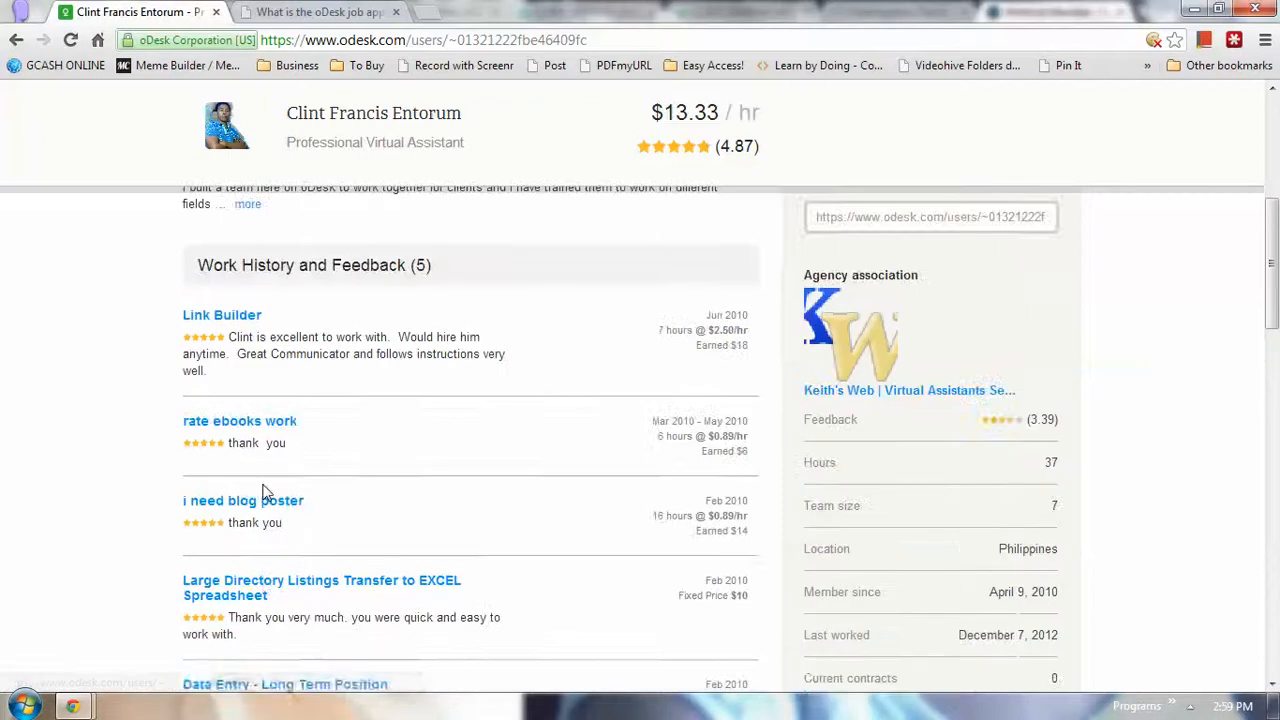
pyautogui.scroll(1, 266, 491)
pyautogui.scroll(-1, 323, 477)
pyautogui.scroll(3, 323, 471)
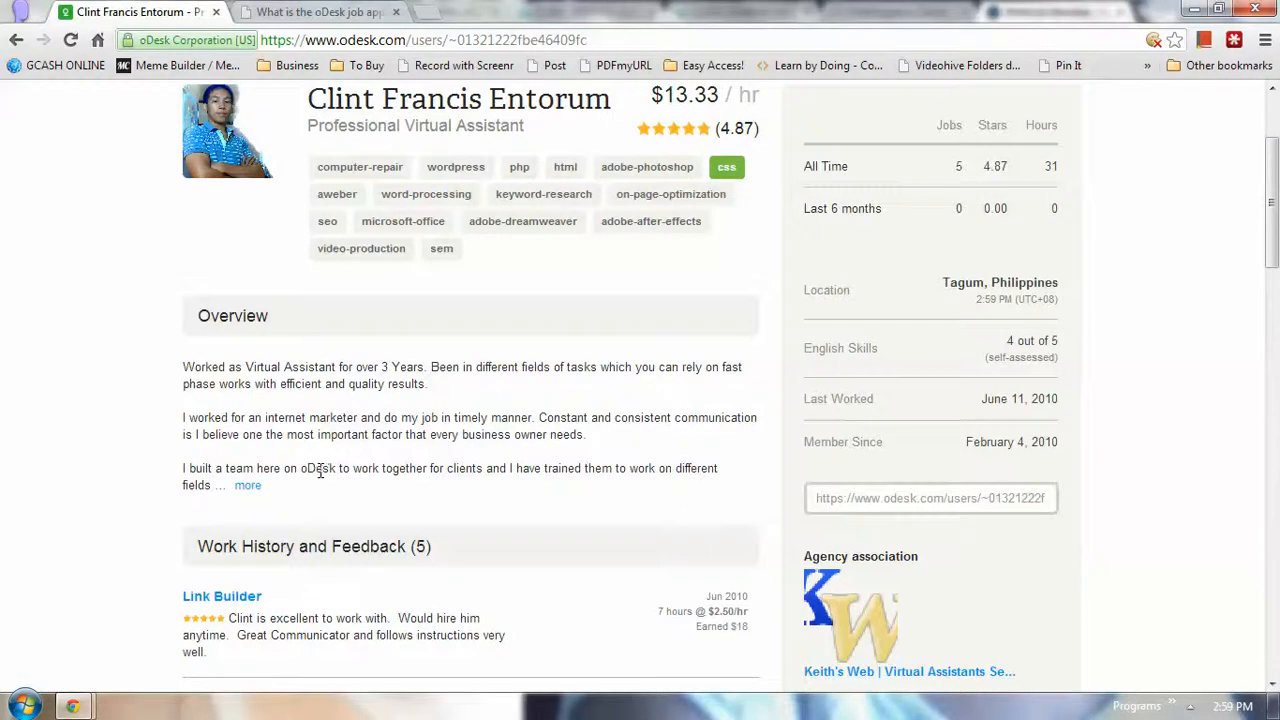
pyautogui.scroll(1, 300, 460)
pyautogui.moveTo(462, 430); pyautogui.dragTo(310, 262)
pyautogui.click(308, 262)
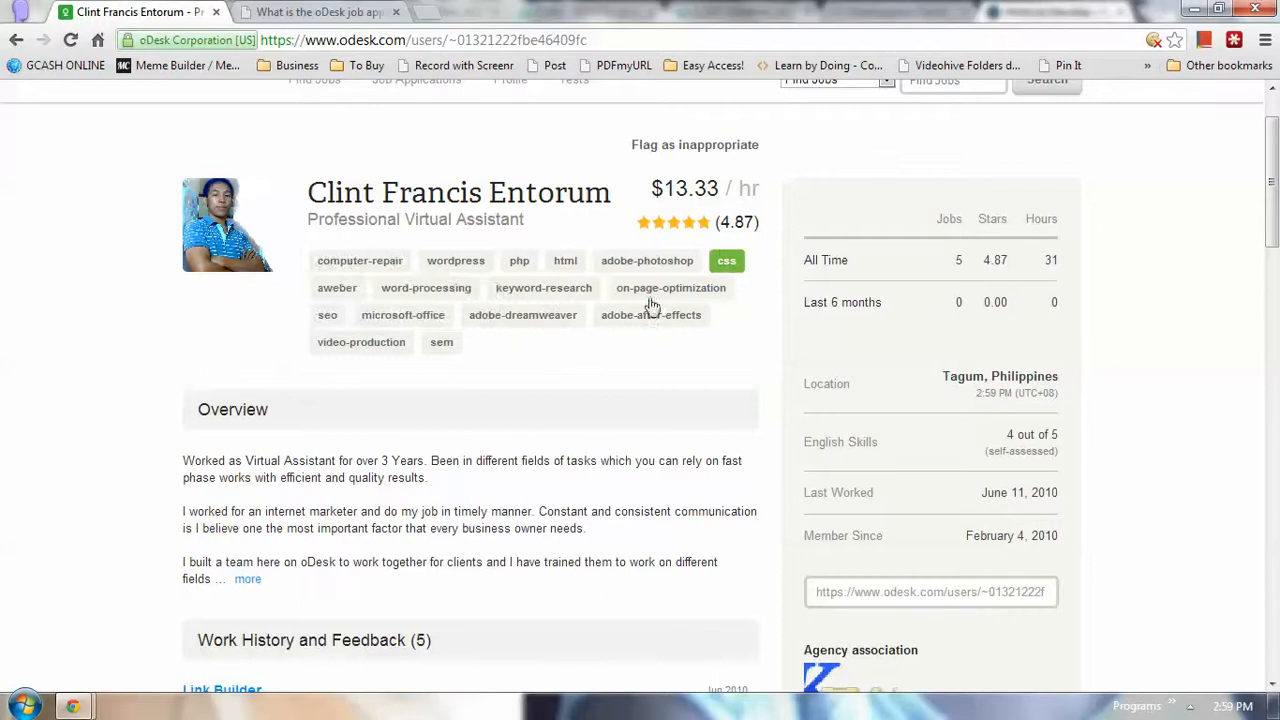
pyautogui.scroll(1, 690, 360)
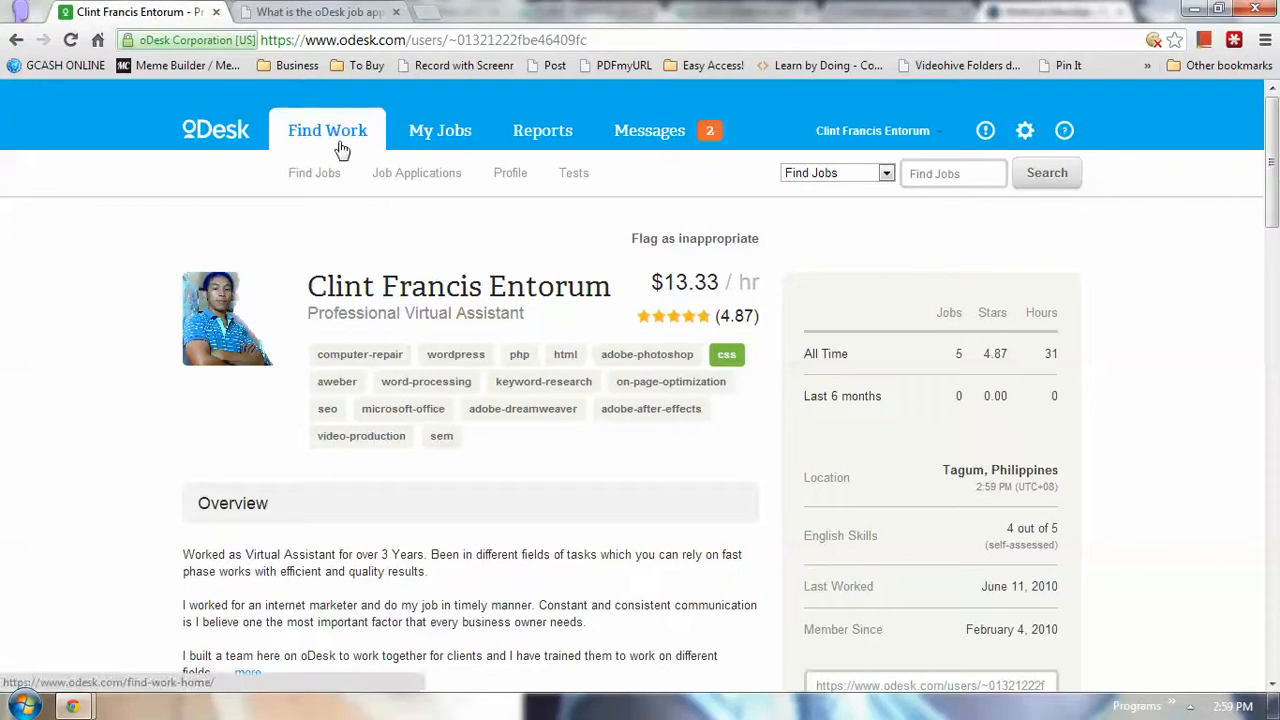
# Go to Find Work and pick Video Production under My Categories to list its 647 jobs
pyautogui.click(318, 176)
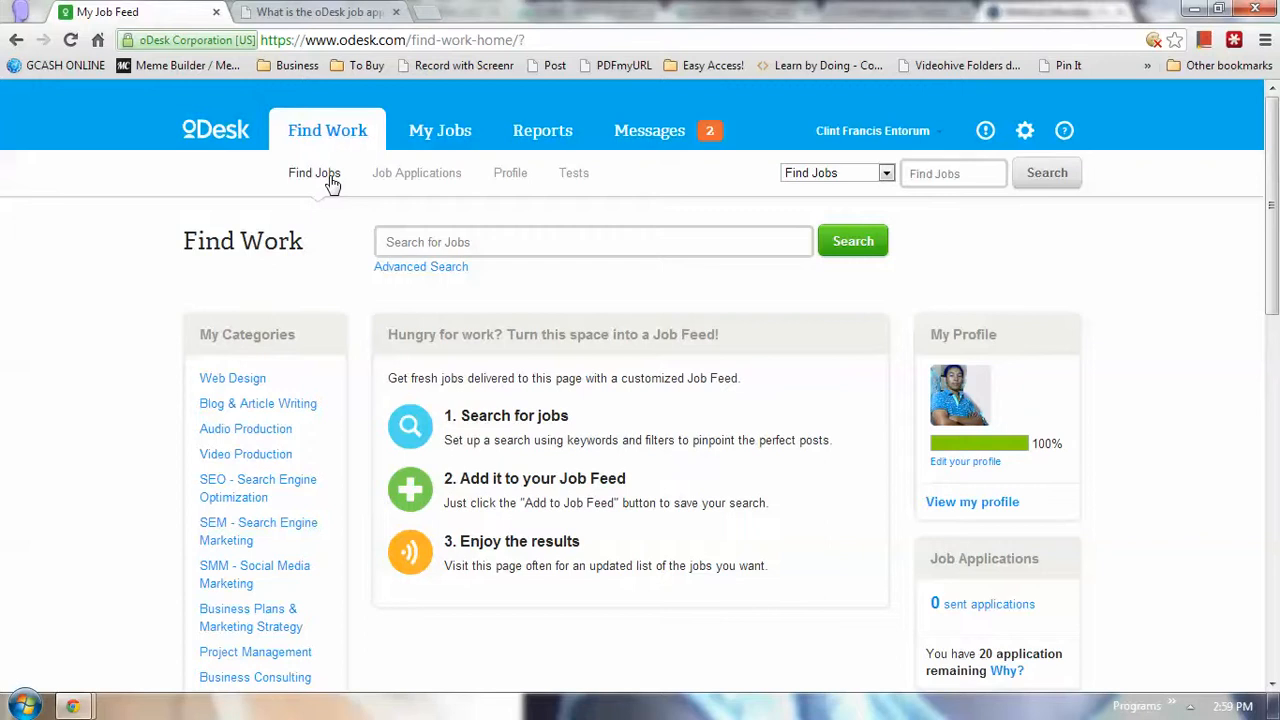
pyautogui.scroll(-2, 366, 220)
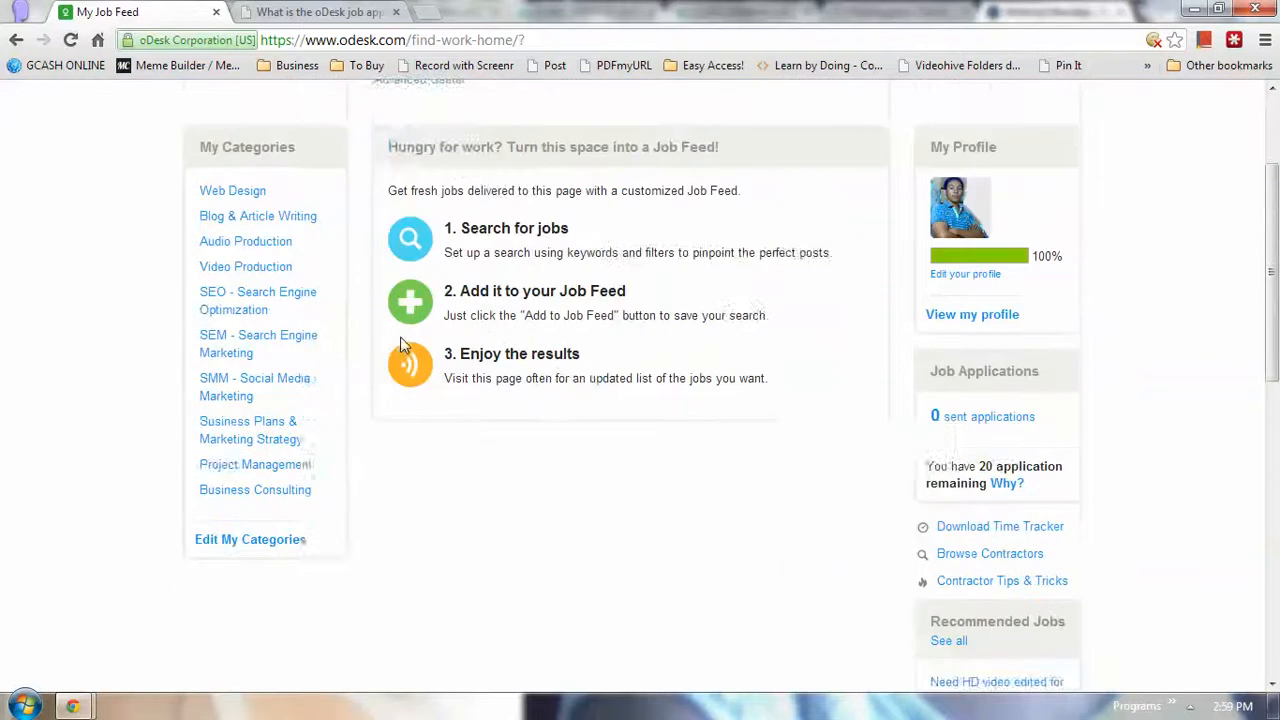
pyautogui.scroll(1, 403, 350)
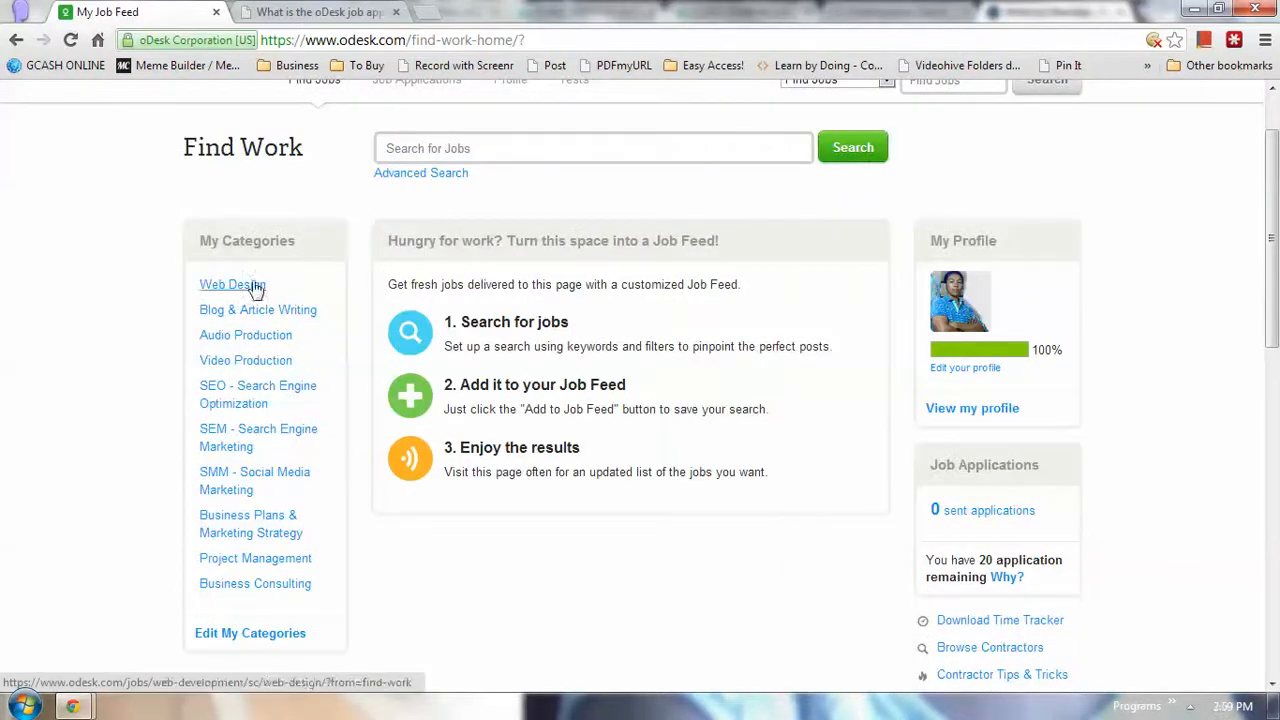
pyautogui.moveTo(201, 244); pyautogui.dragTo(289, 243)
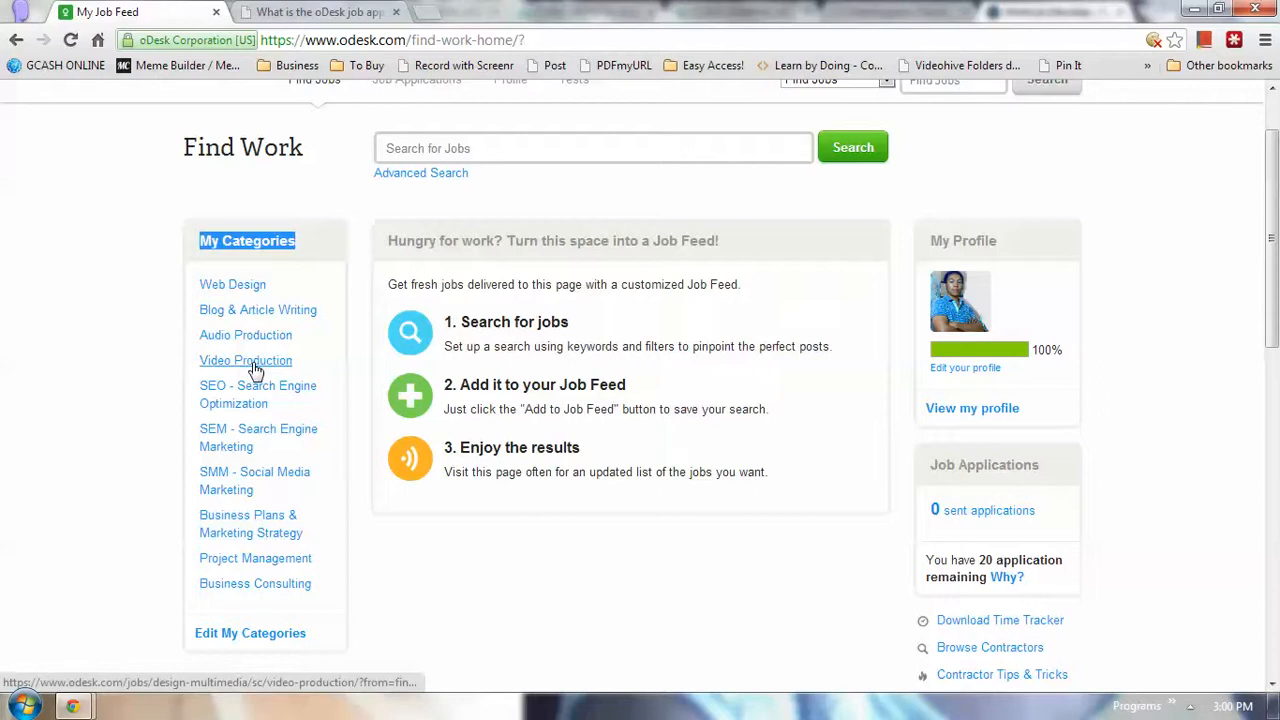
pyautogui.click(255, 362)
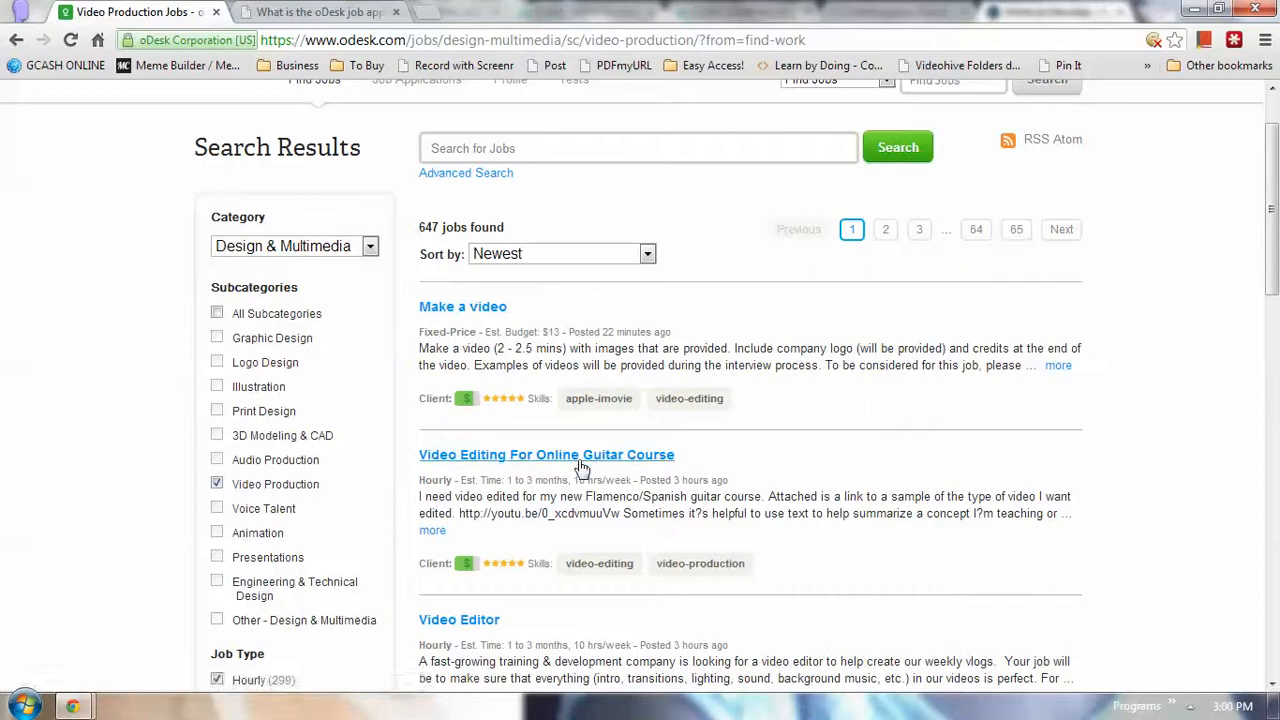
pyautogui.scroll(-2, 580, 462)
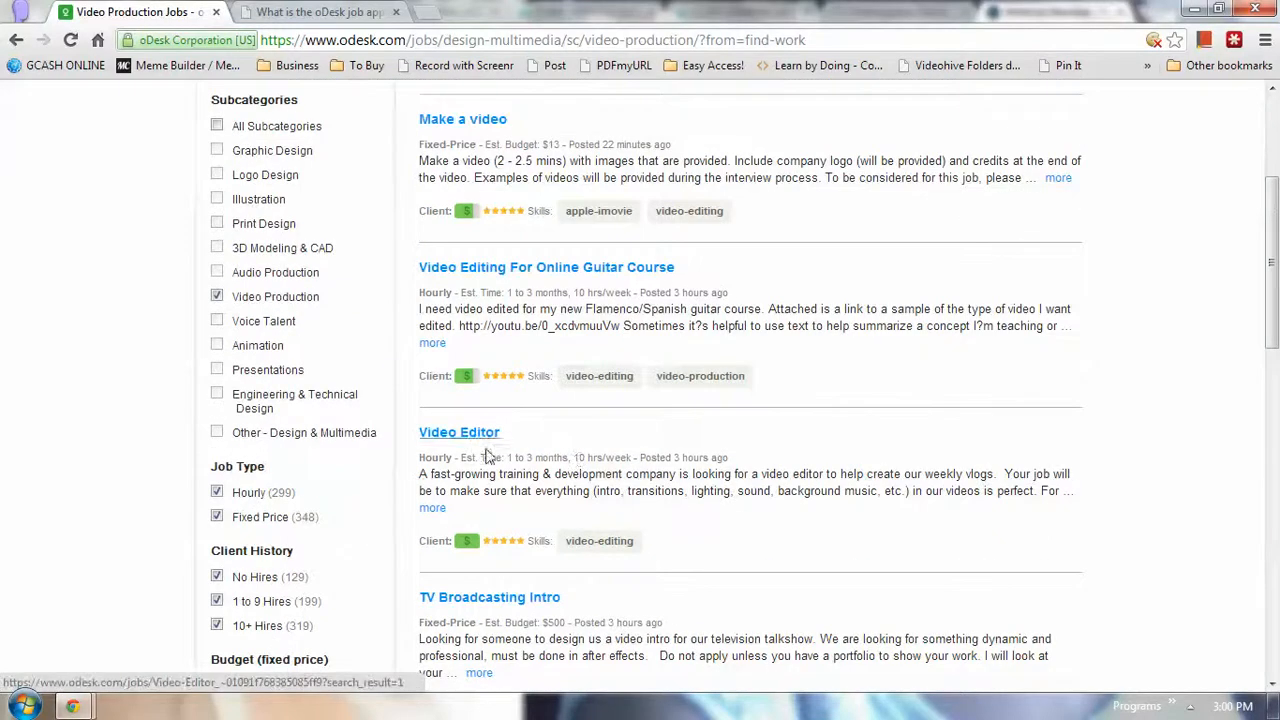
pyautogui.scroll(-1, 492, 470)
pyautogui.scroll(-1, 495, 505)
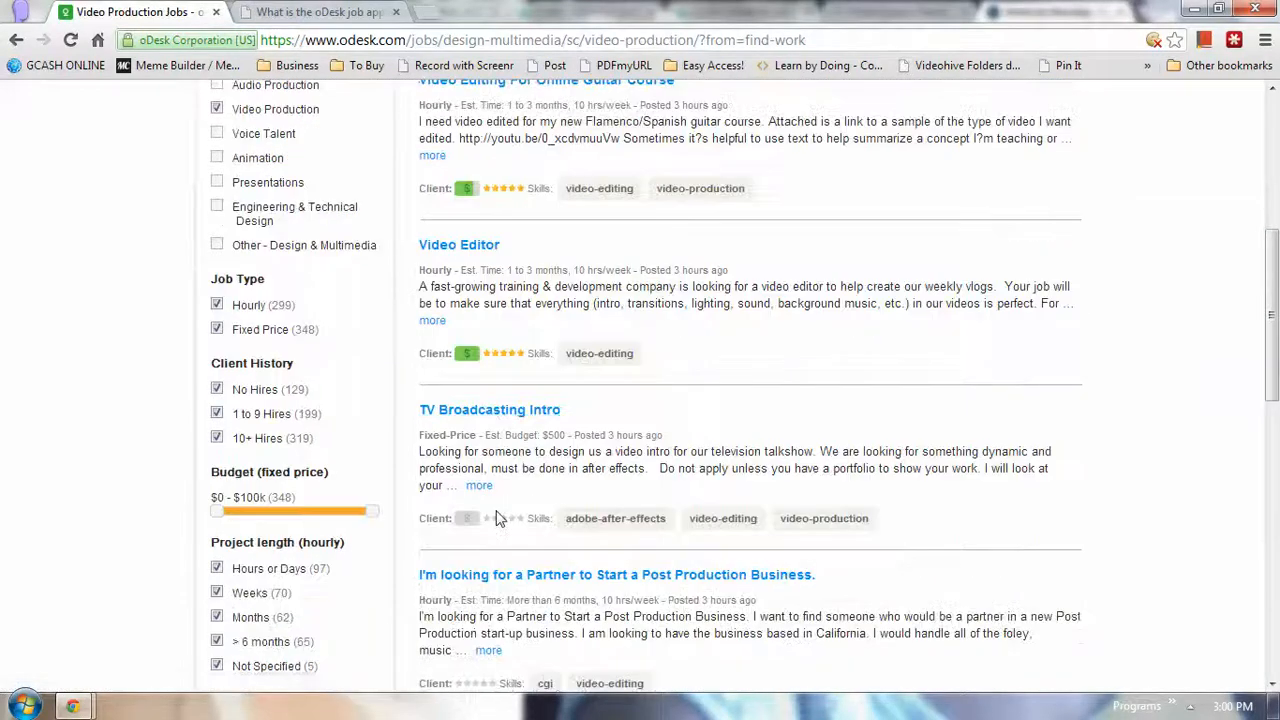
pyautogui.scroll(-3, 497, 515)
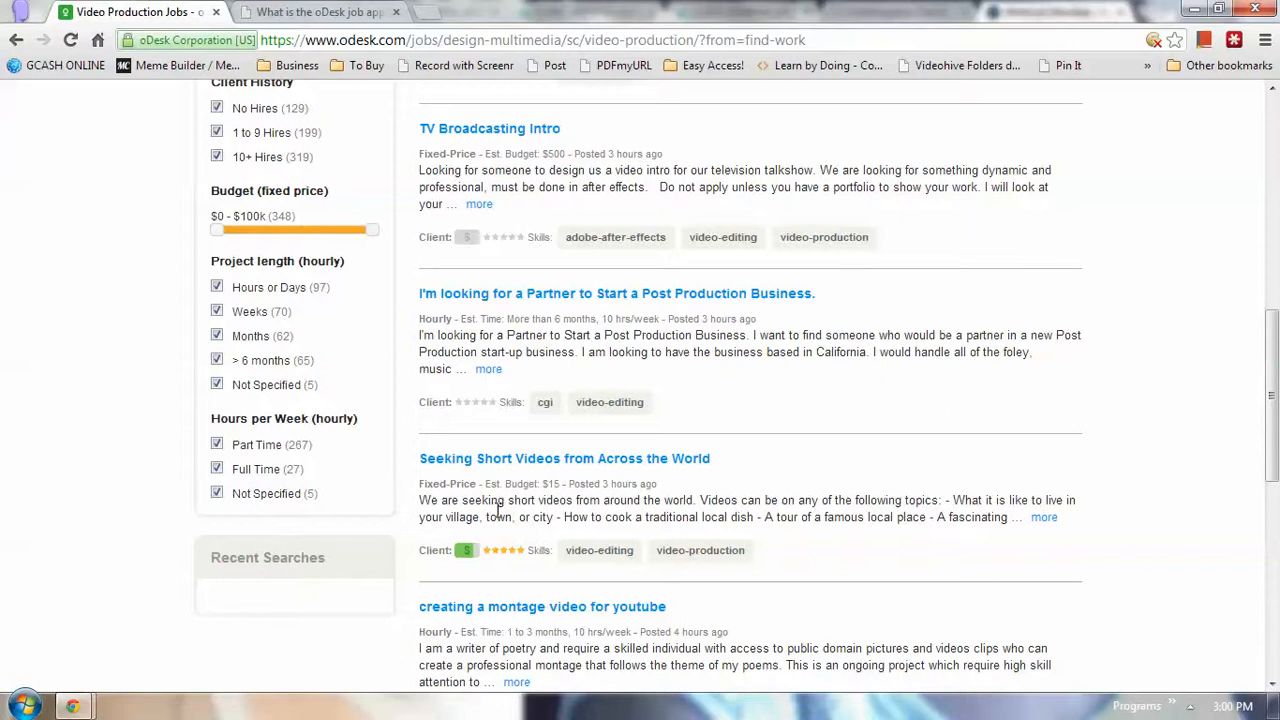
pyautogui.scroll(1, 420, 475)
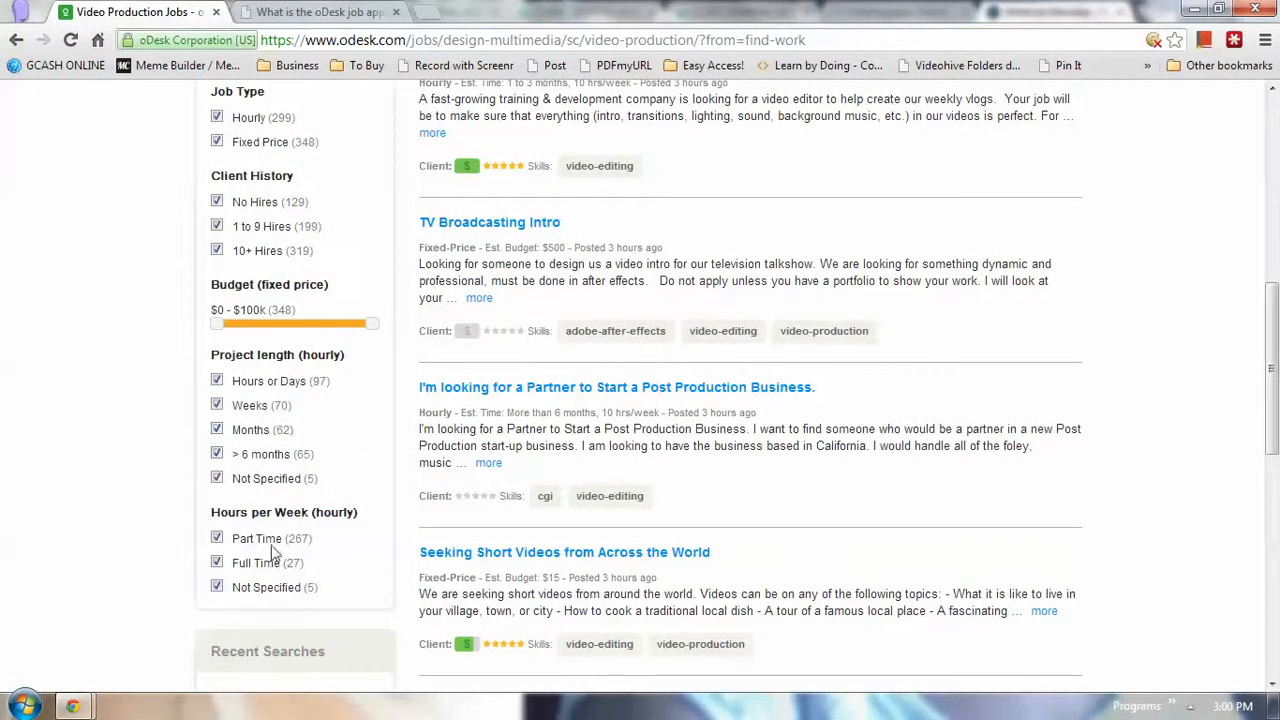
pyautogui.scroll(3, 255, 447)
pyautogui.scroll(2, 255, 447)
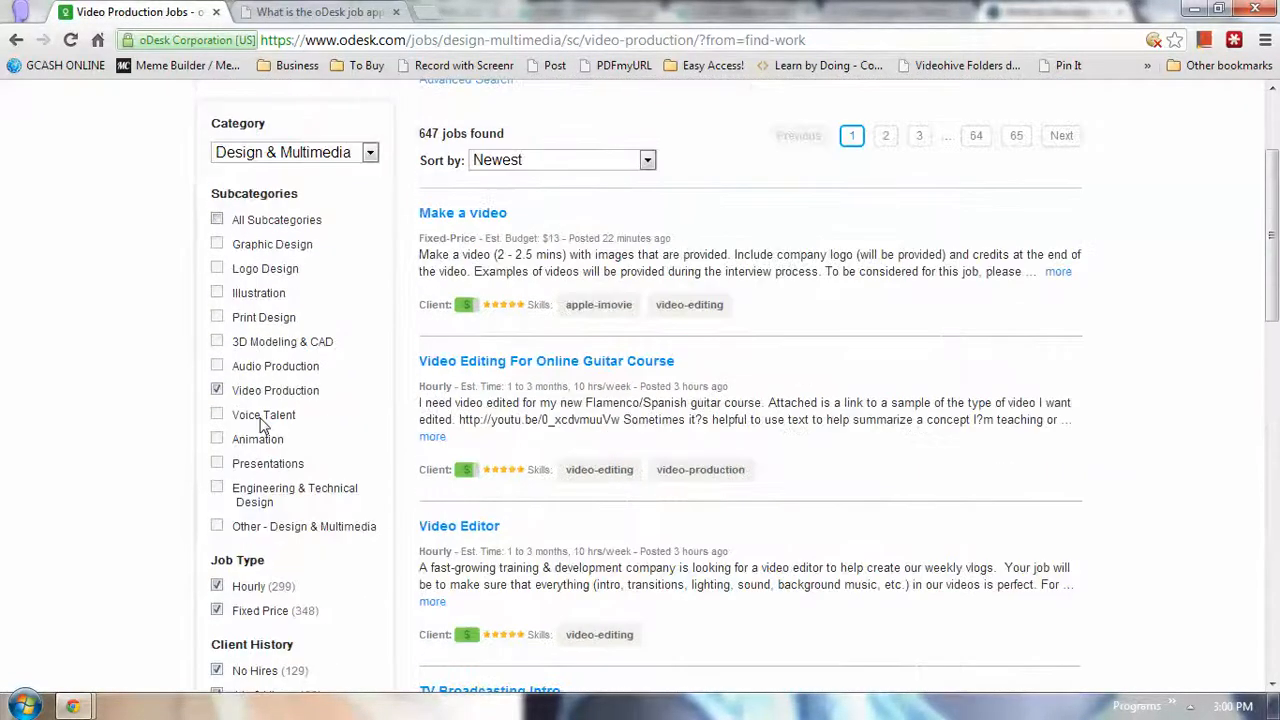
pyautogui.scroll(-1, 263, 425)
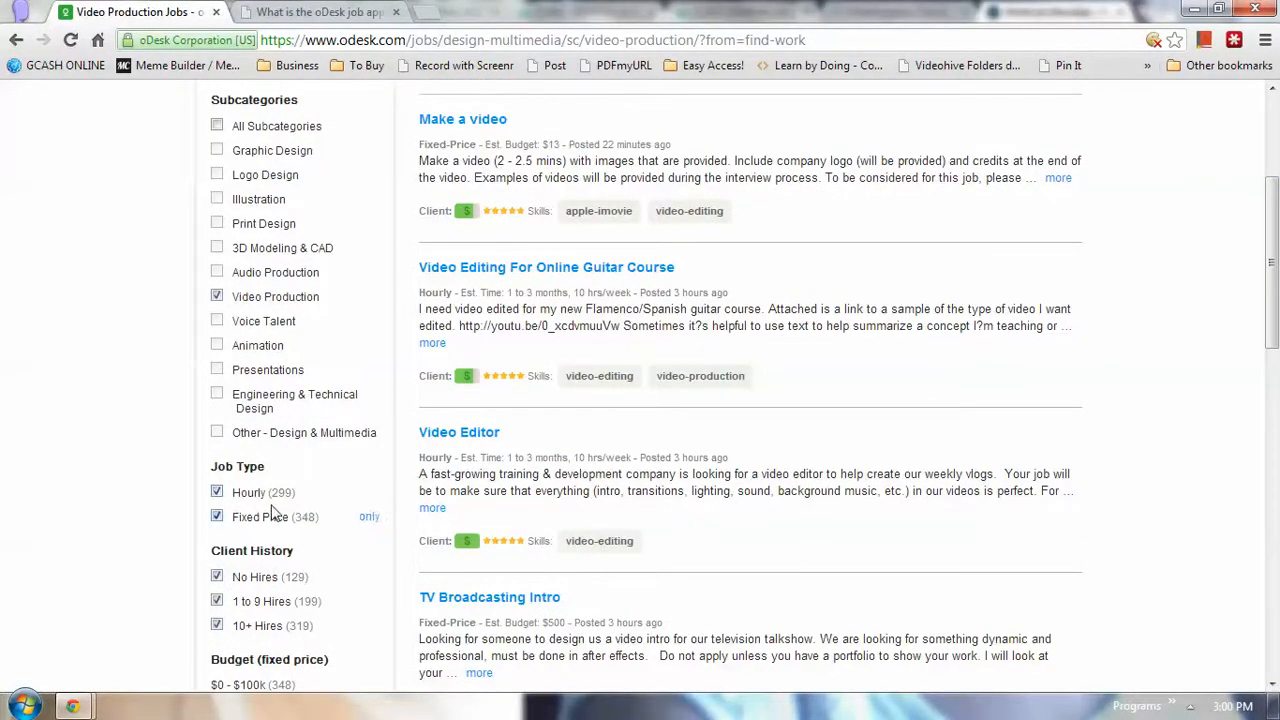
pyautogui.moveTo(308, 500); pyautogui.dragTo(205, 498)
pyautogui.click(160, 516)
pyautogui.scroll(-1, 290, 575)
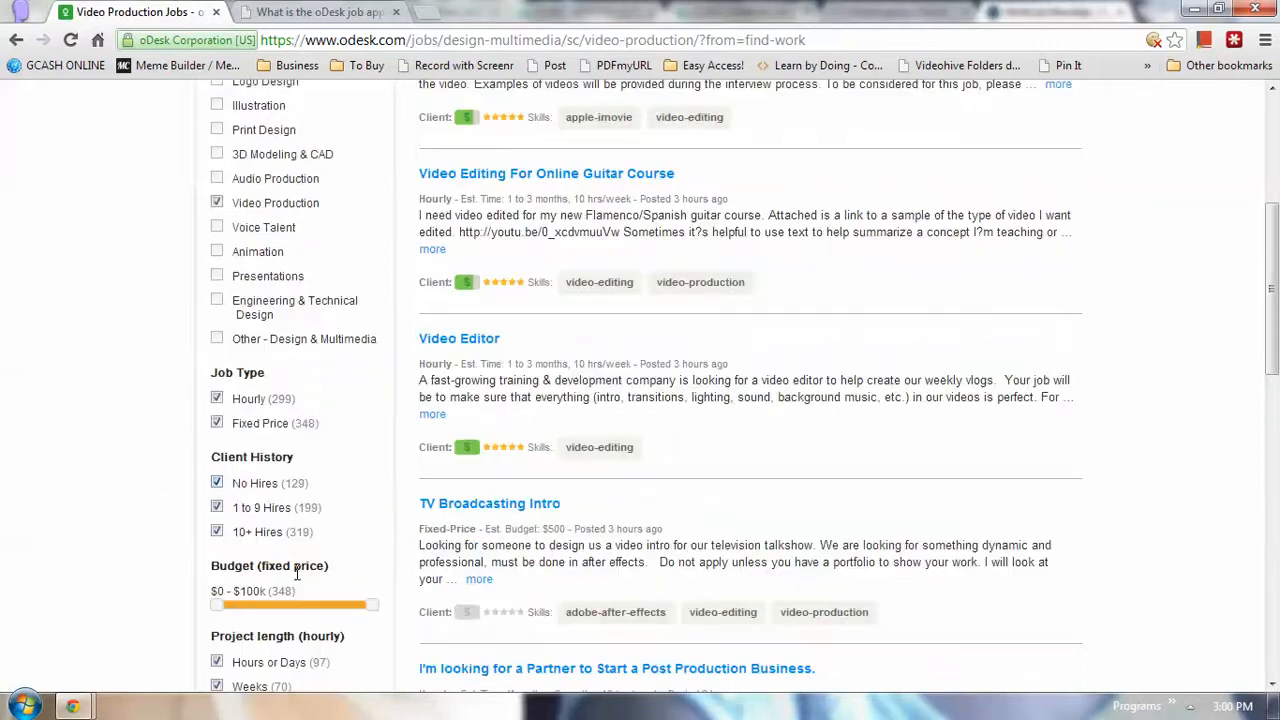
pyautogui.scroll(4, 296, 572)
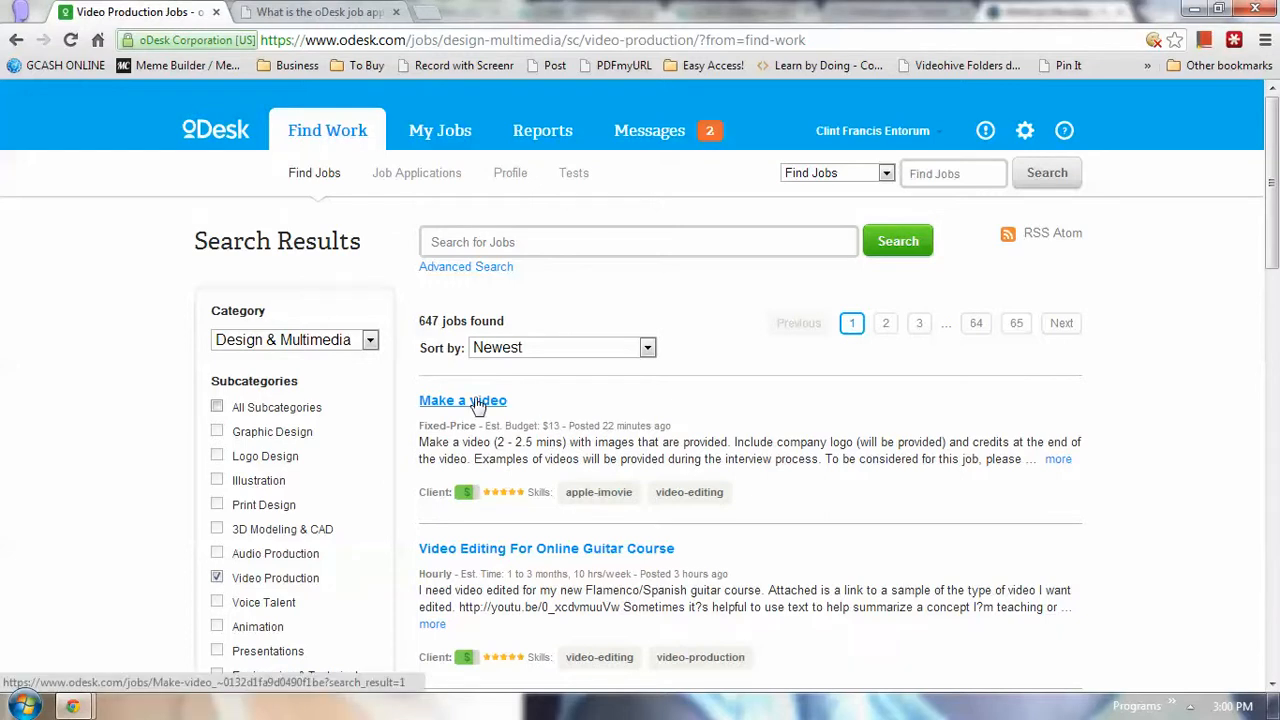
pyautogui.scroll(-5, 591, 449)
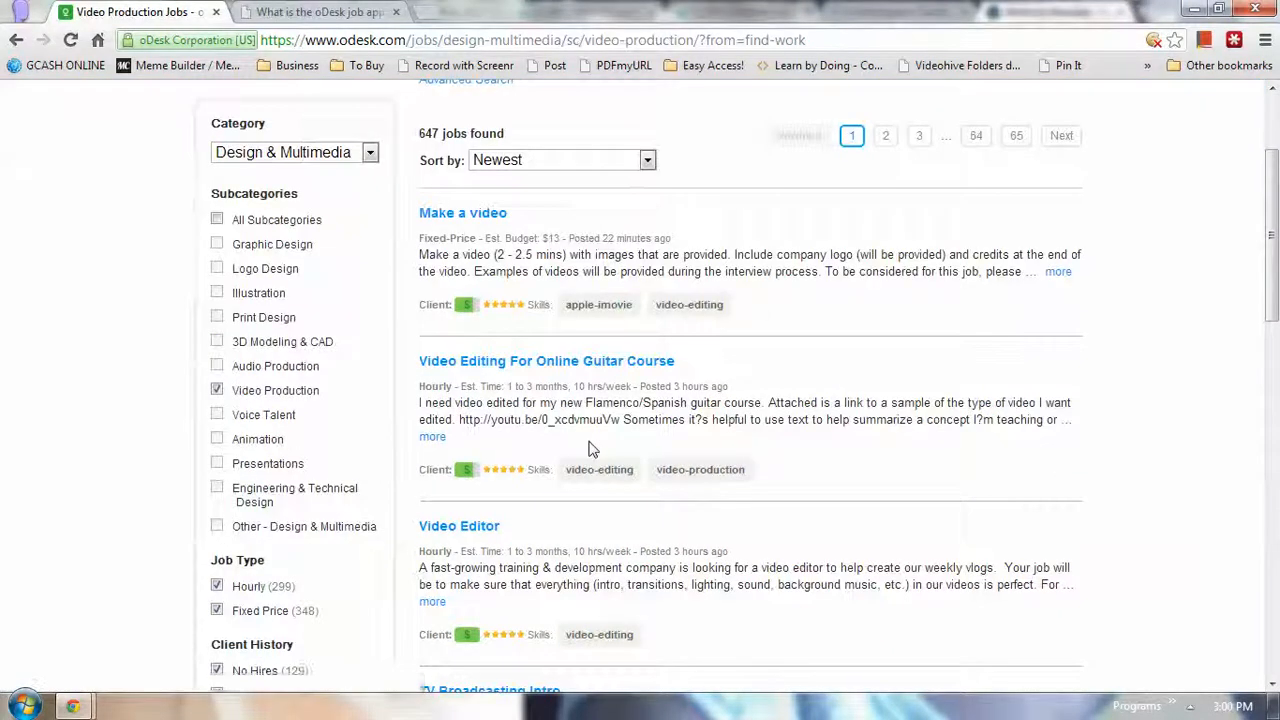
pyautogui.scroll(-5, 590, 497)
pyautogui.scroll(5, 451, 466)
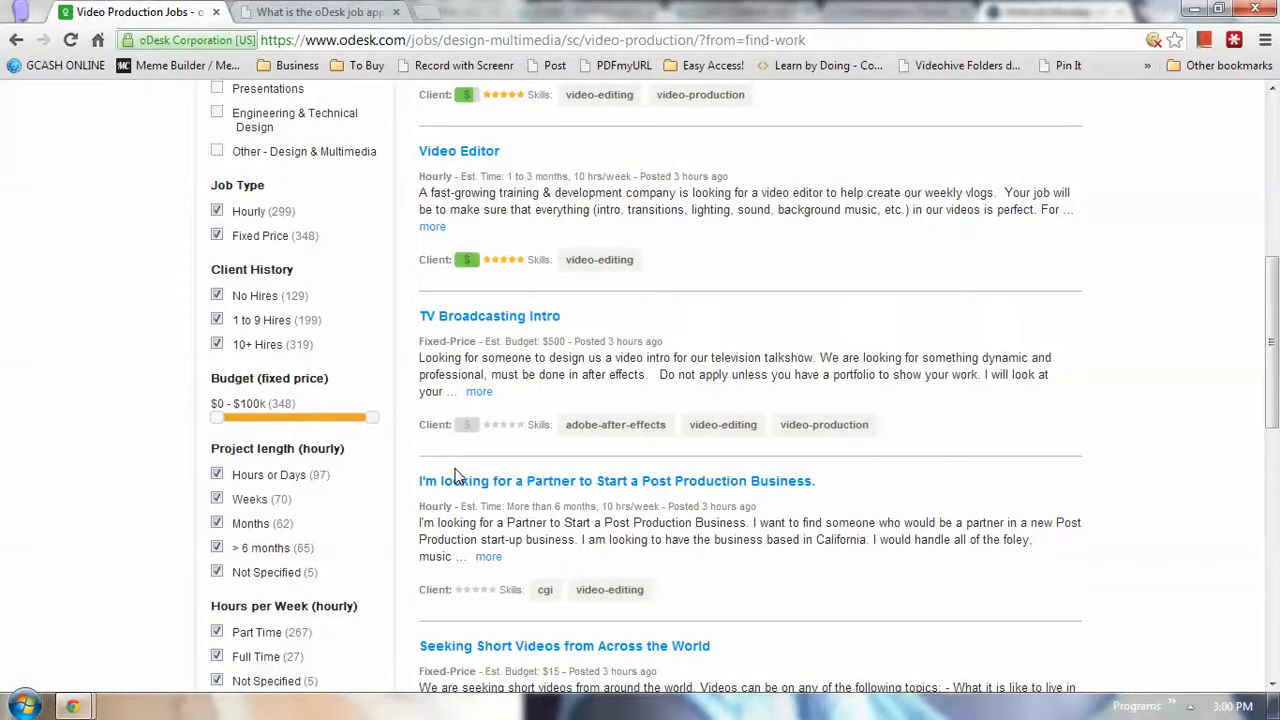
pyautogui.scroll(2, 455, 477)
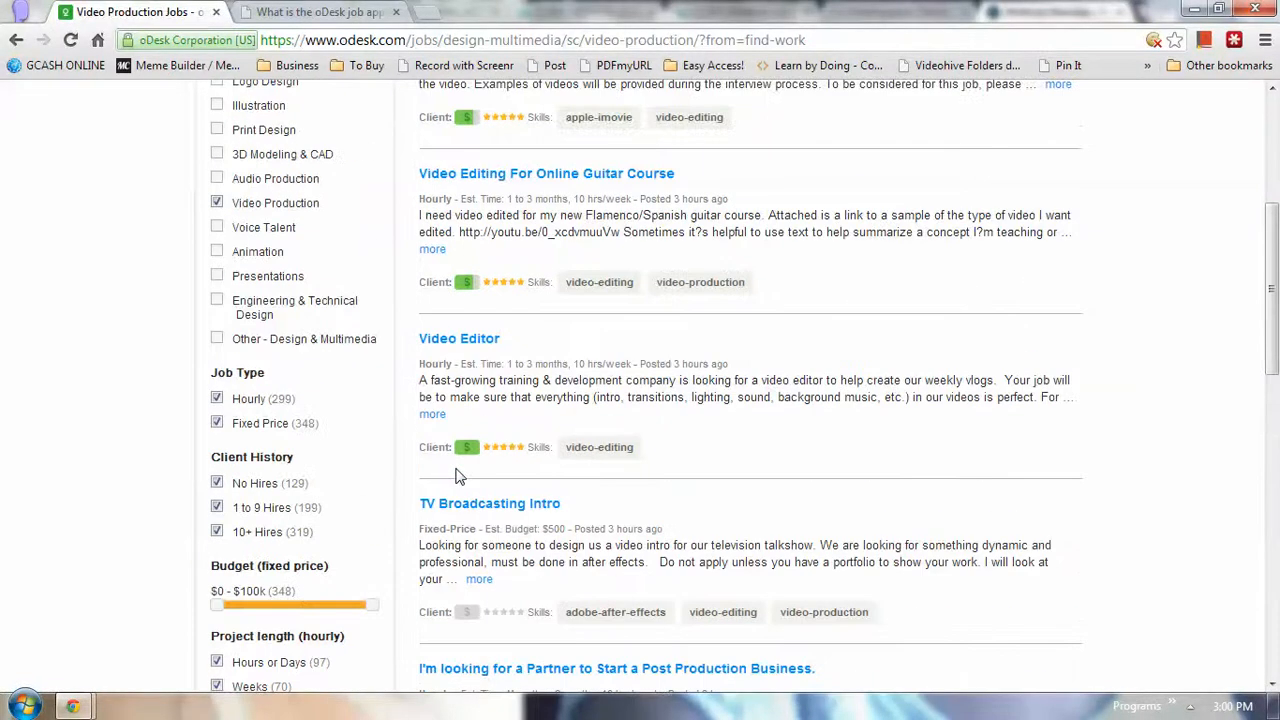
pyautogui.scroll(1, 459, 477)
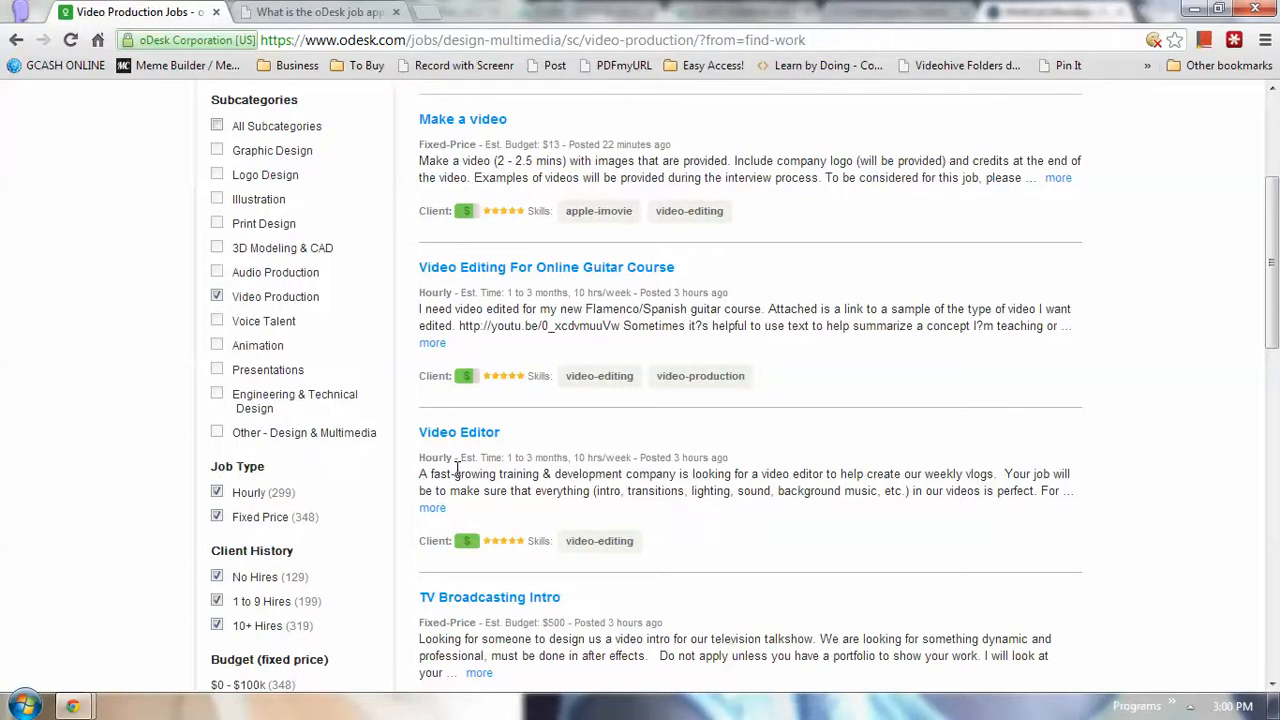
pyautogui.scroll(3, 455, 470)
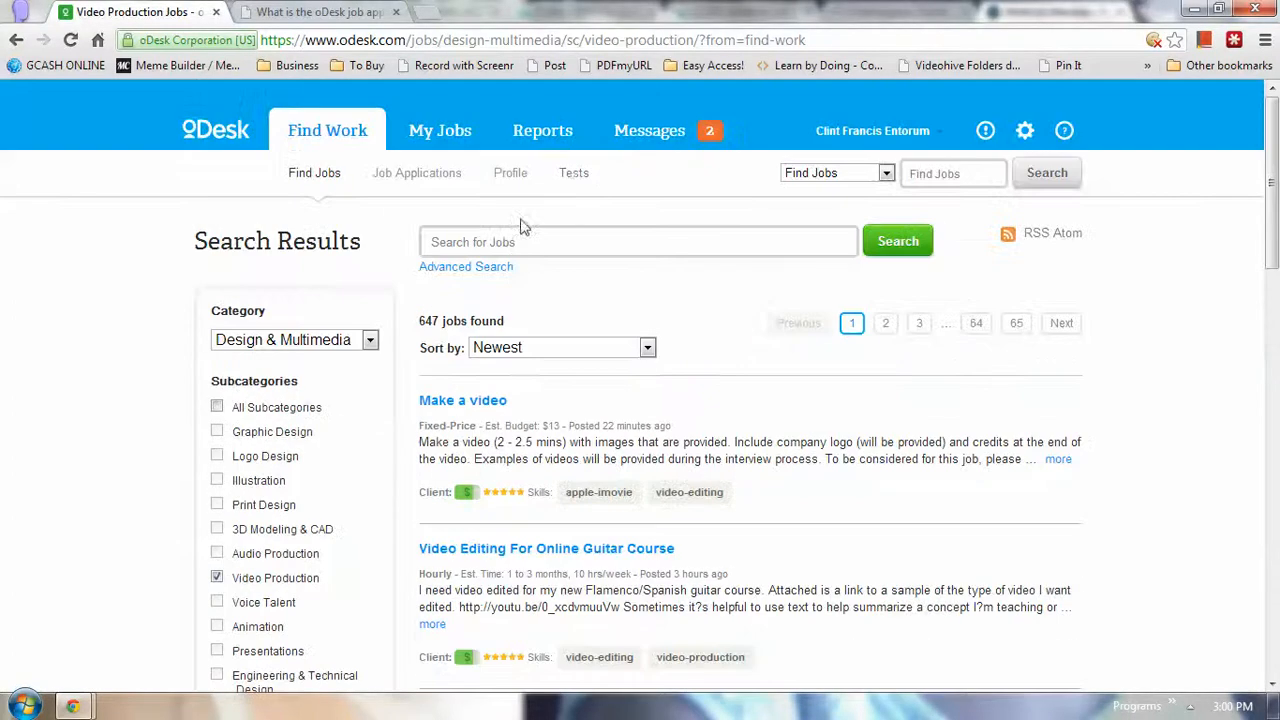
# Show the Skill Tests page and check the category dropdown, keeping All Categories
pyautogui.click(578, 178)
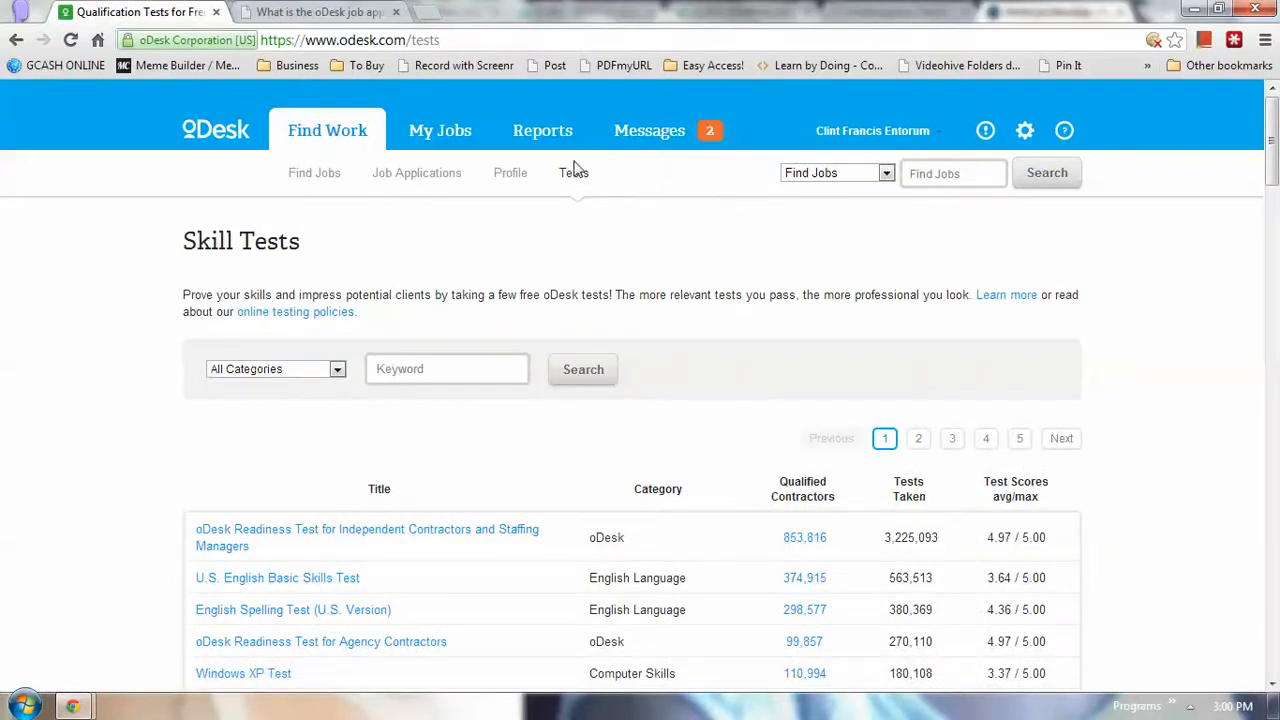
pyautogui.scroll(-1, 520, 250)
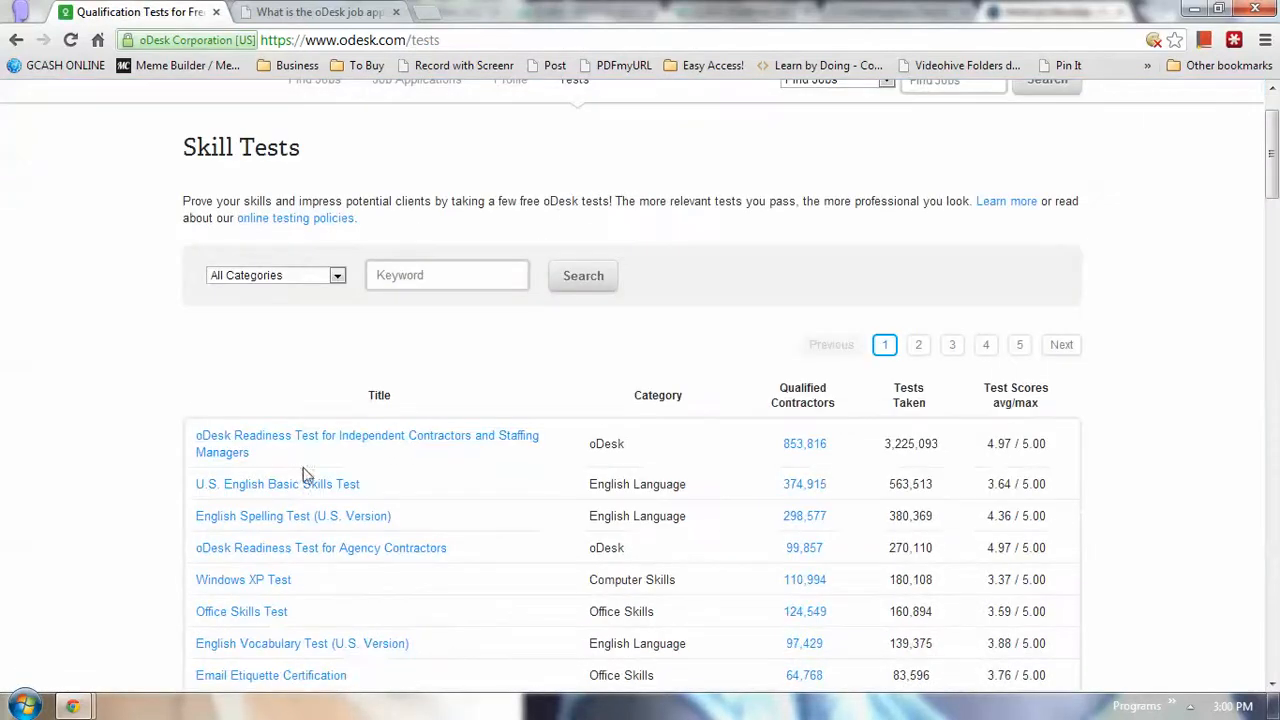
pyautogui.scroll(1, 367, 487)
pyautogui.click(292, 376)
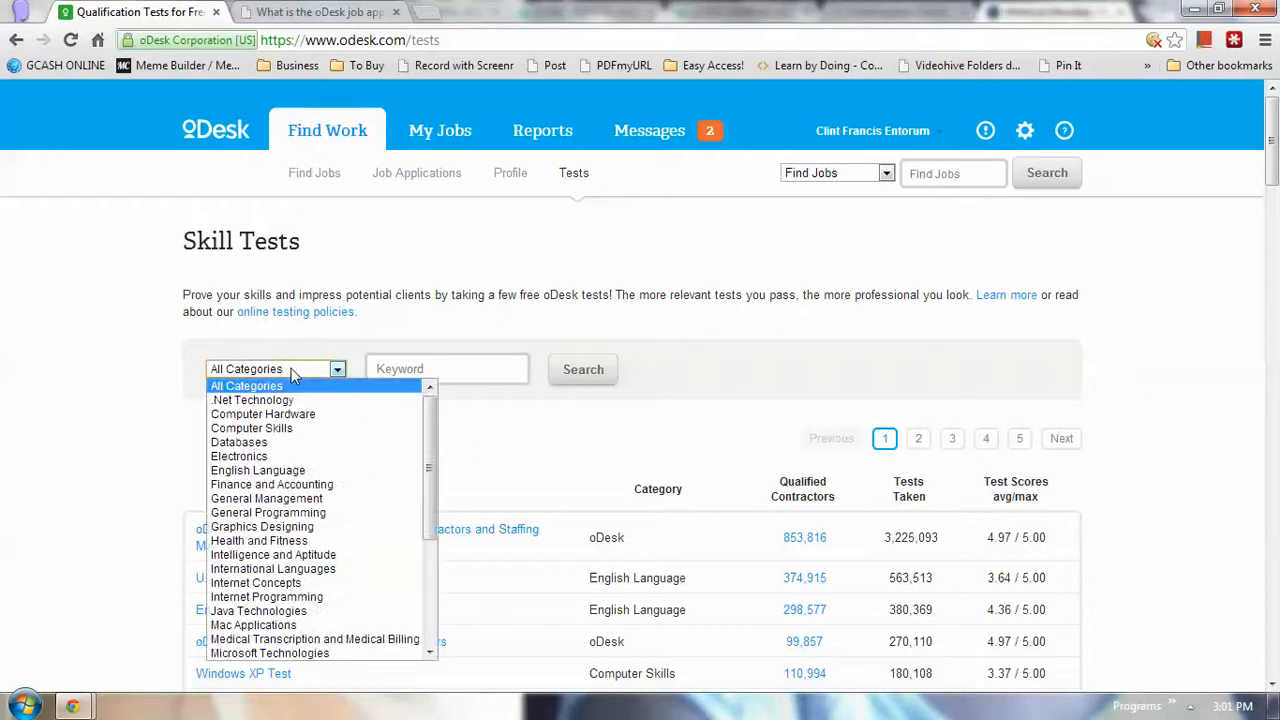
pyautogui.click(628, 310)
# Browse down the qualification test list with its qualified contractors, tests taken and average scores
pyautogui.scroll(-2, 614, 346)
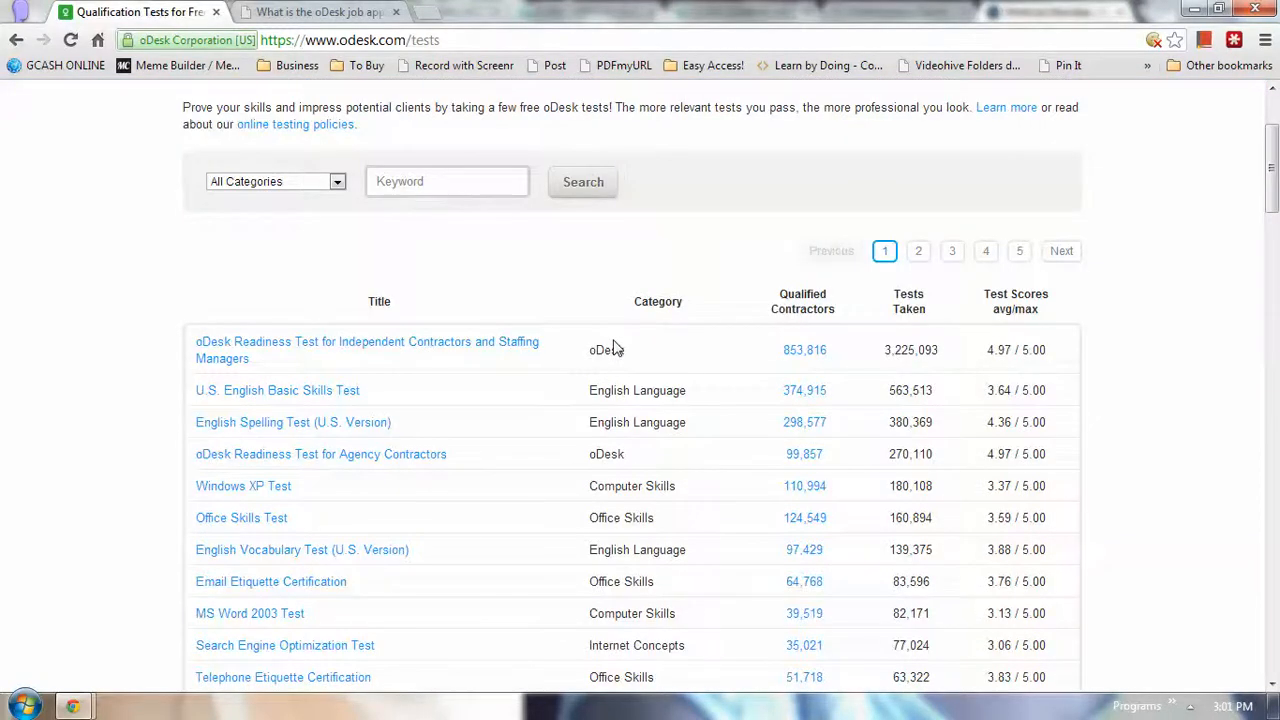
pyautogui.scroll(2, 570, 340)
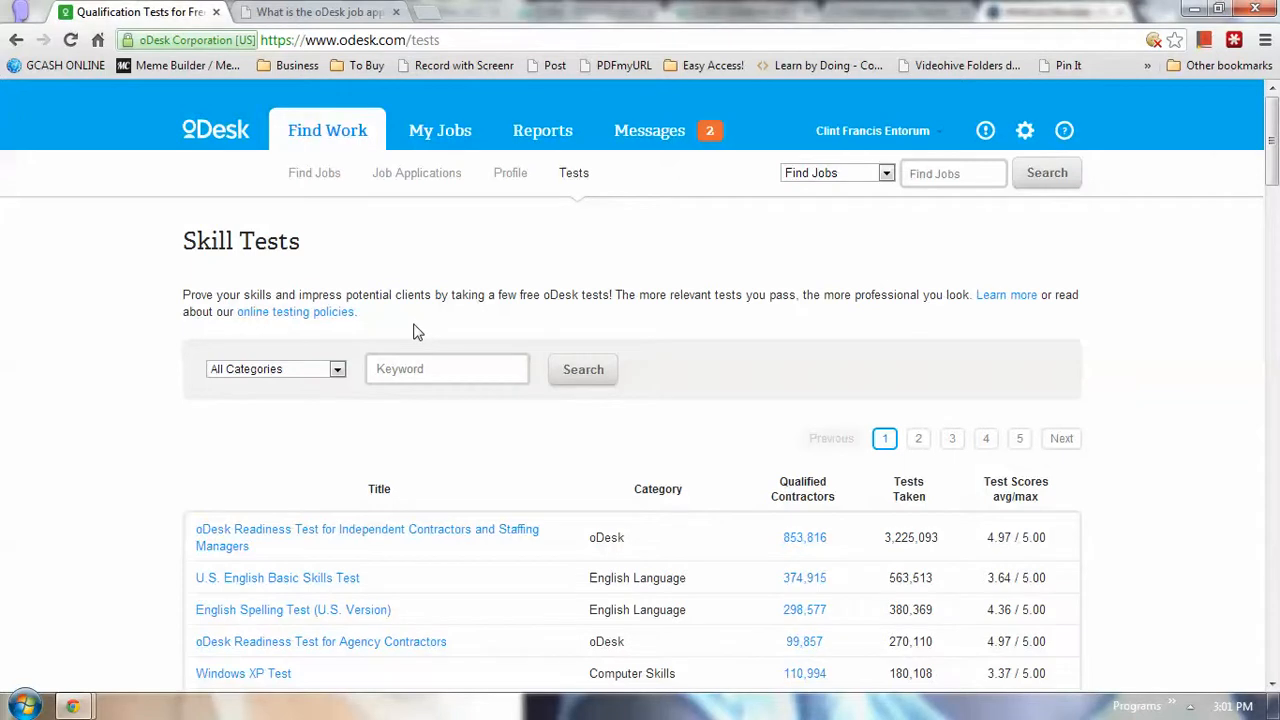
pyautogui.scroll(-4, 418, 332)
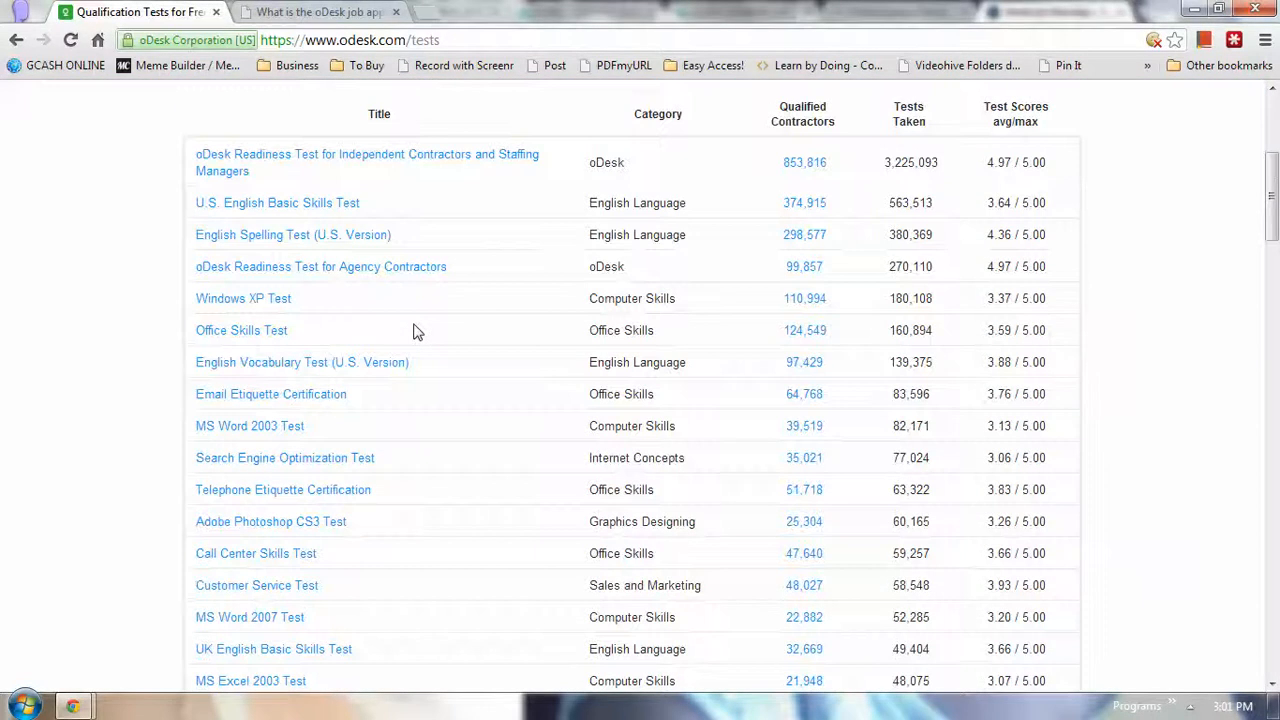
pyautogui.scroll(-3, 418, 332)
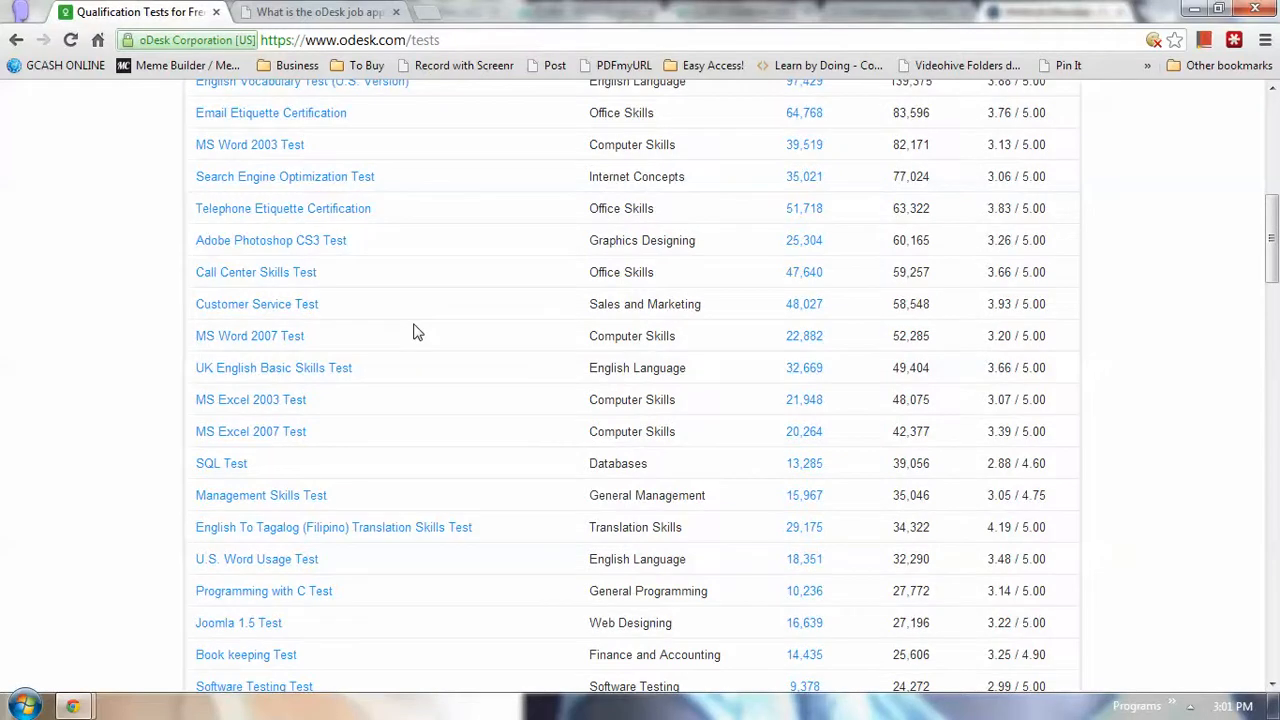
pyautogui.scroll(-15, 418, 332)
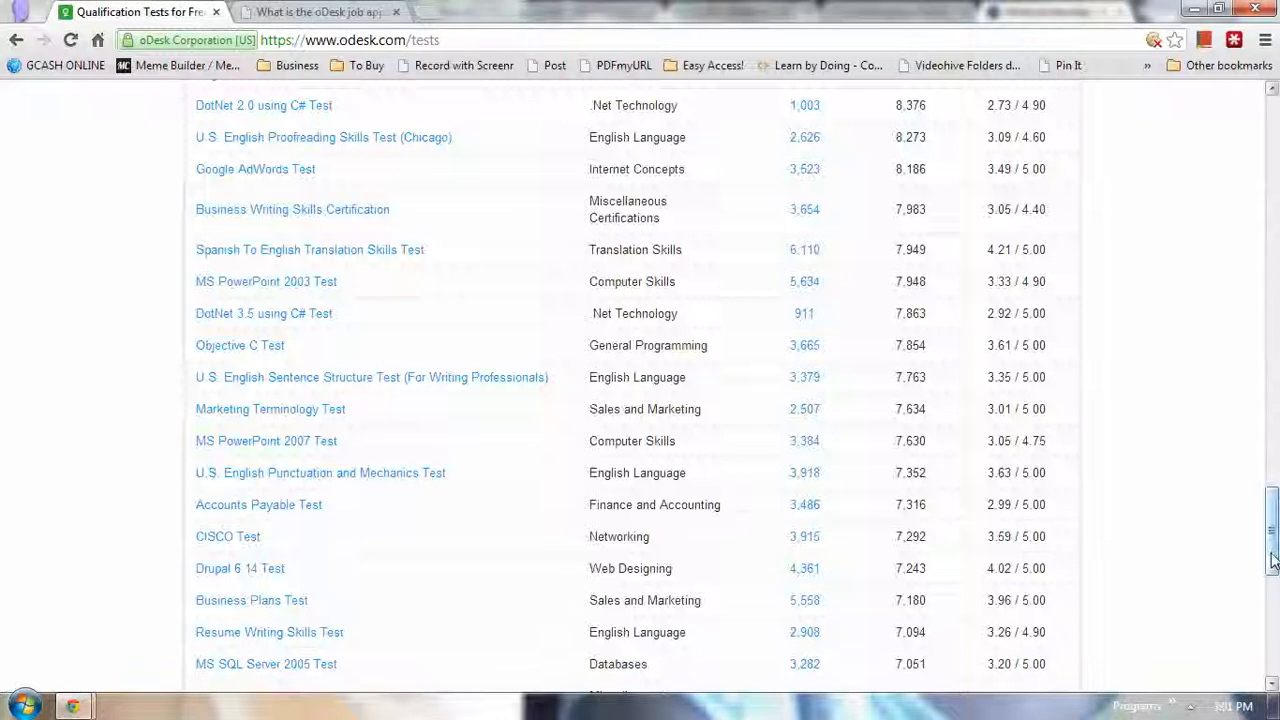
pyautogui.moveTo(1271, 527); pyautogui.dragTo(1247, 140)
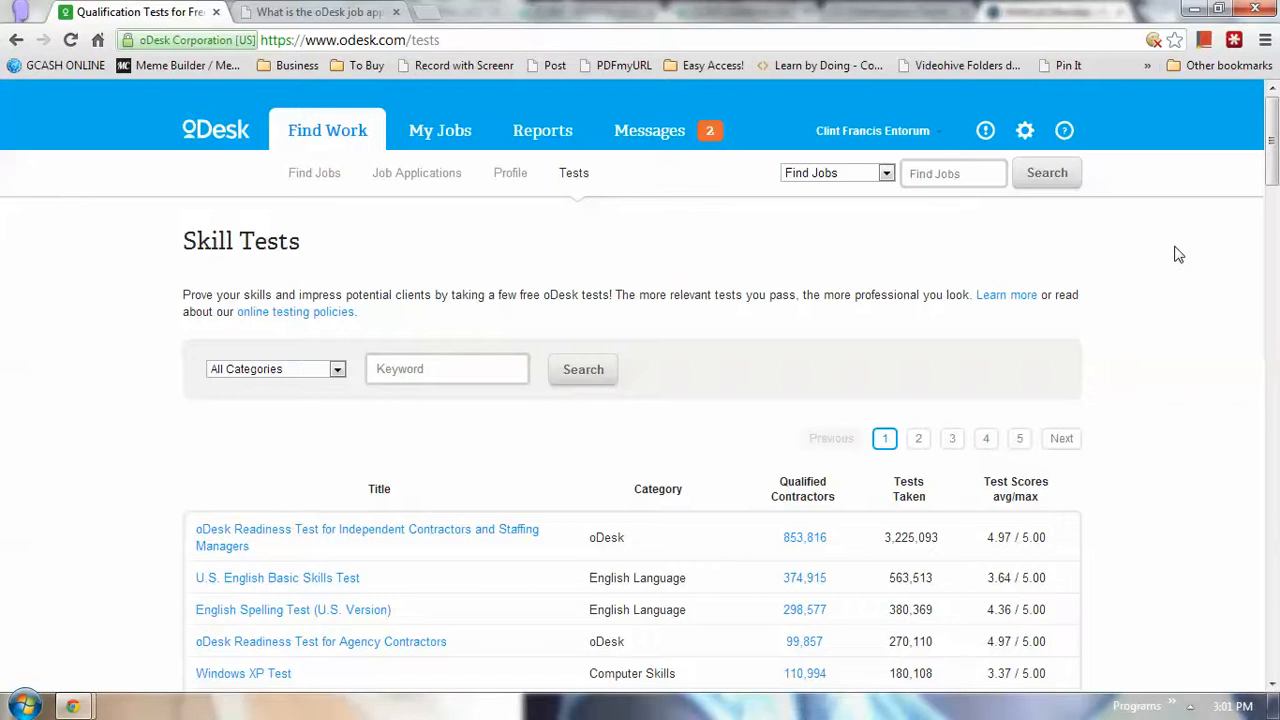
pyautogui.doubleClick(652, 295)
pyautogui.click(655, 346)
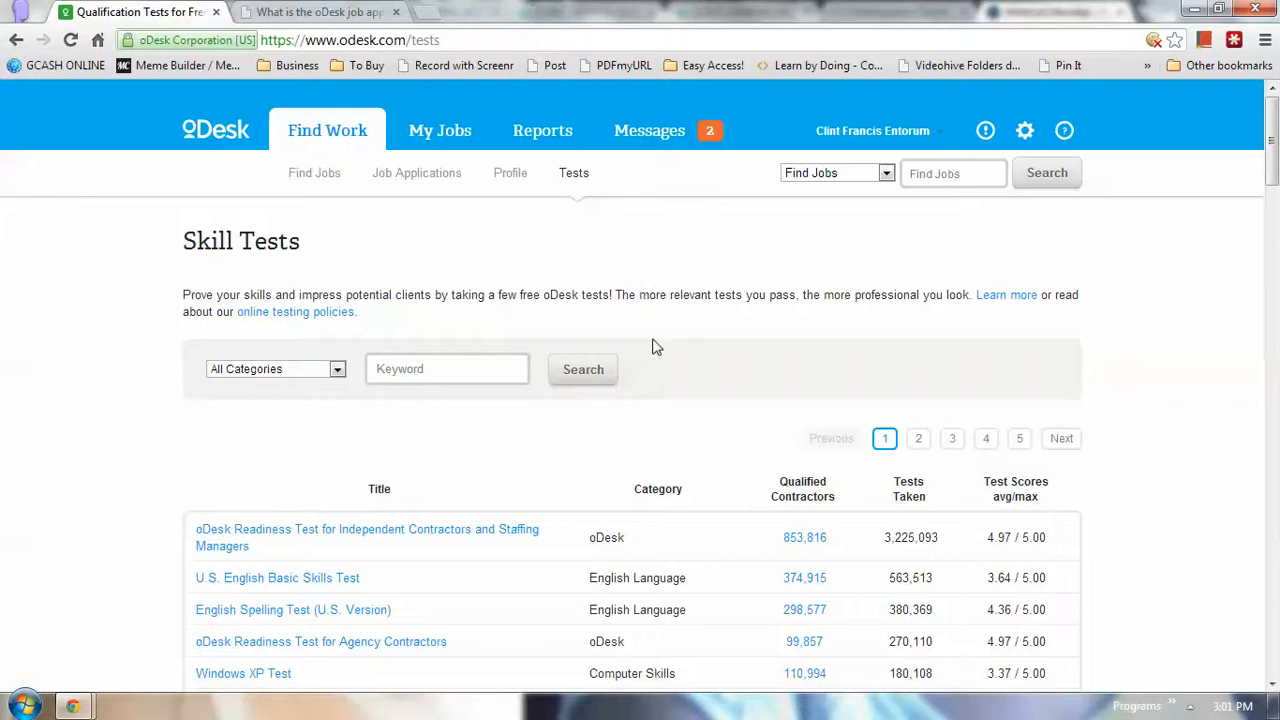